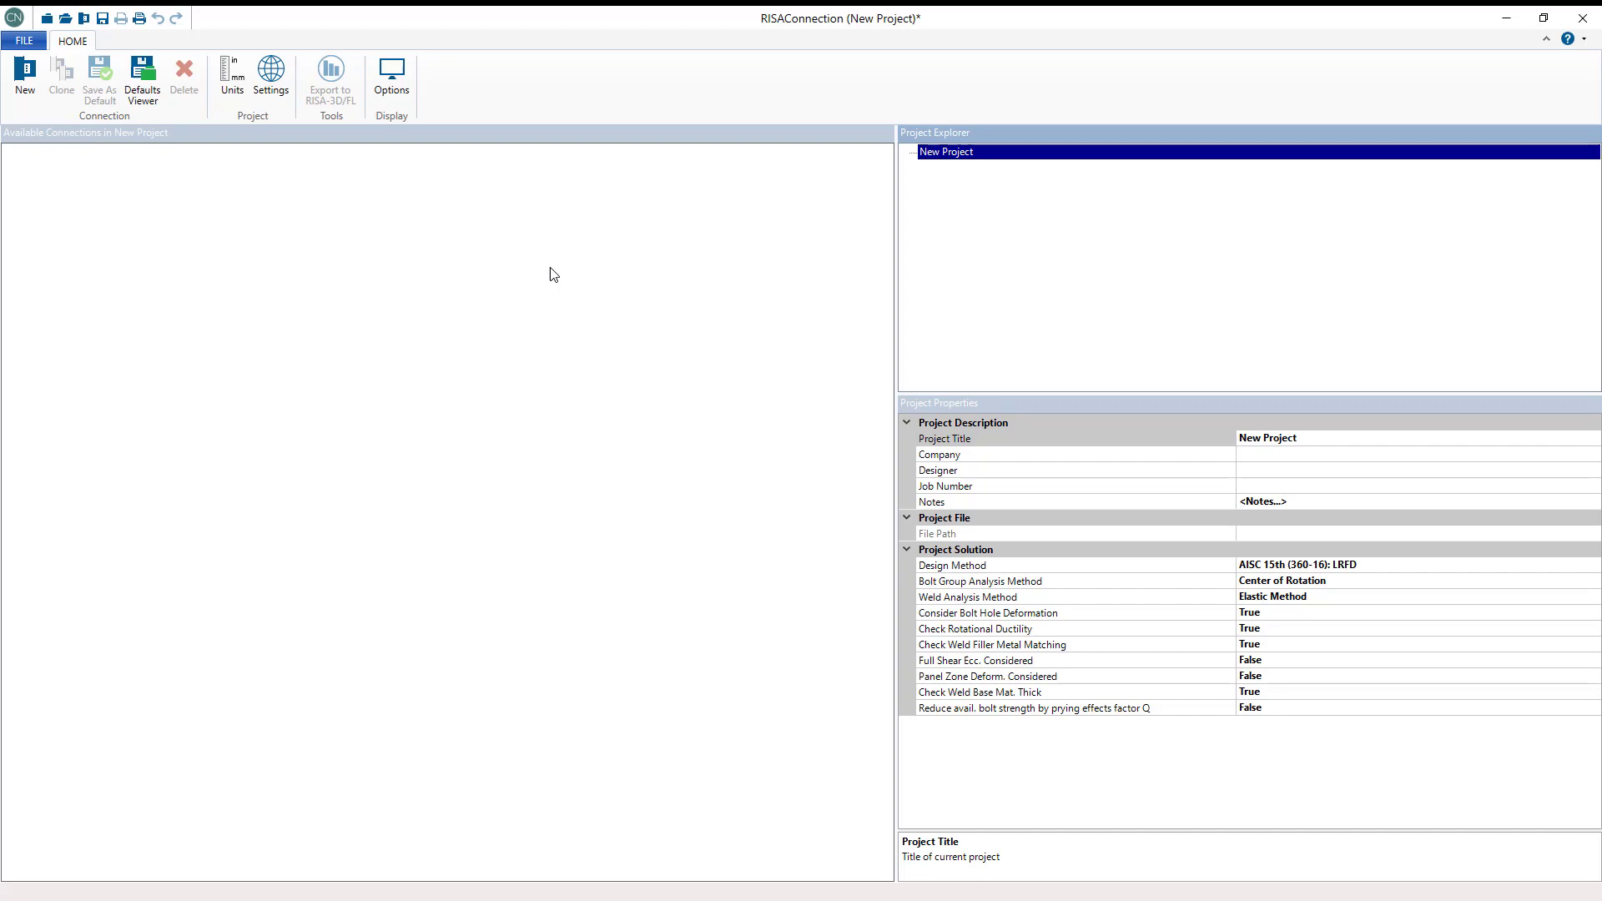
Set the project's design code to AISC 14th (360-10): LRFD in the project settings
left_click(270, 73)
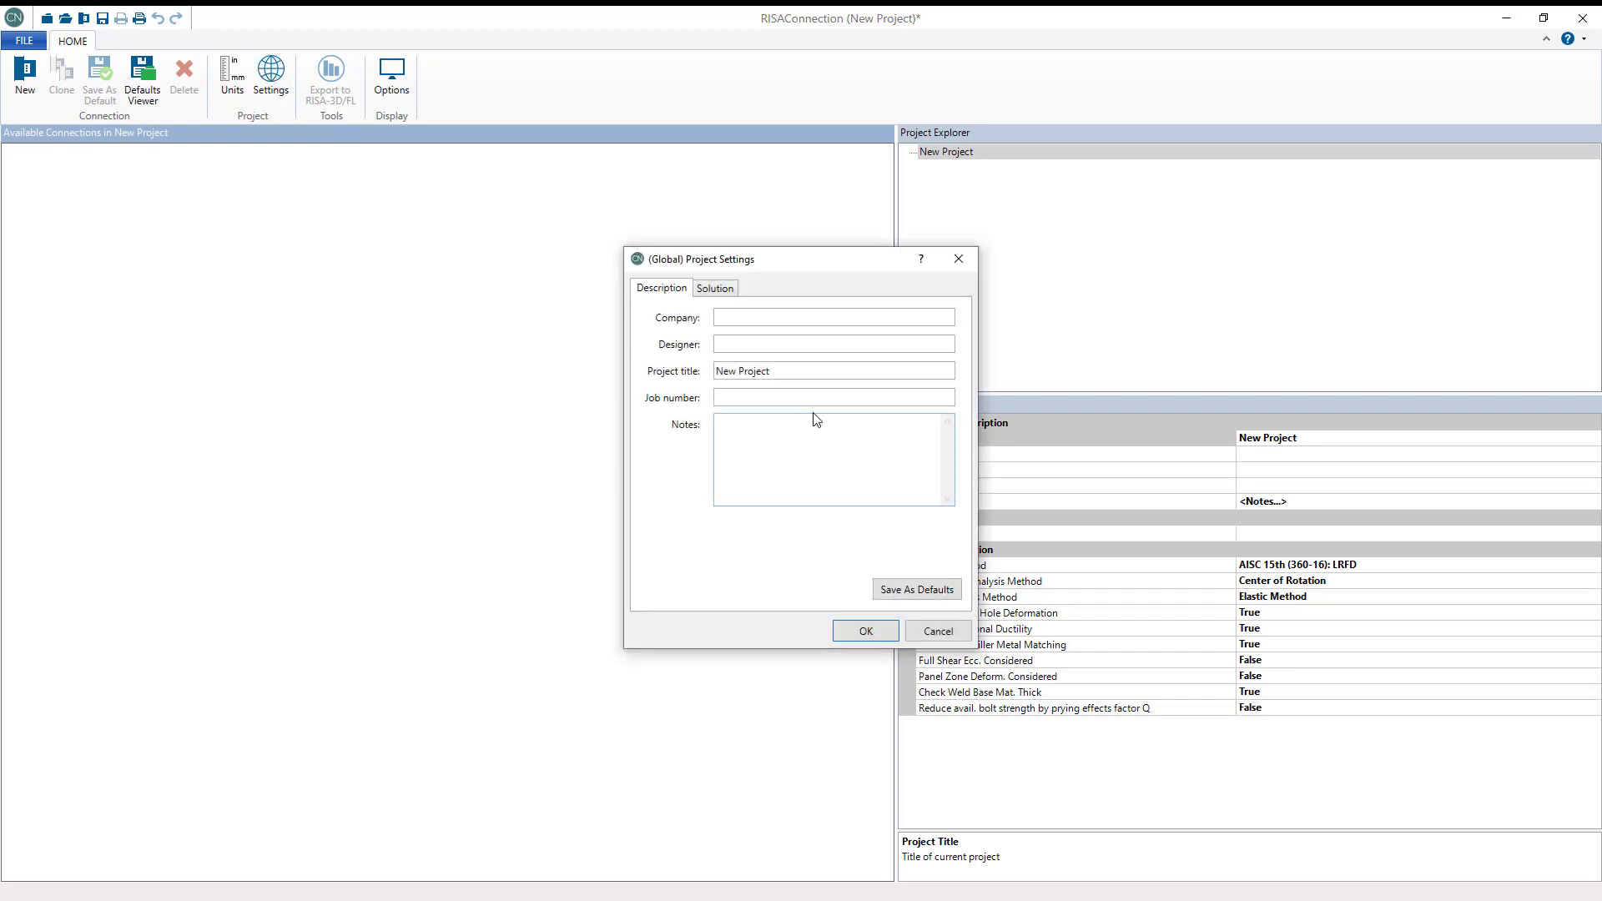
left_click(711, 288)
left_click(835, 343)
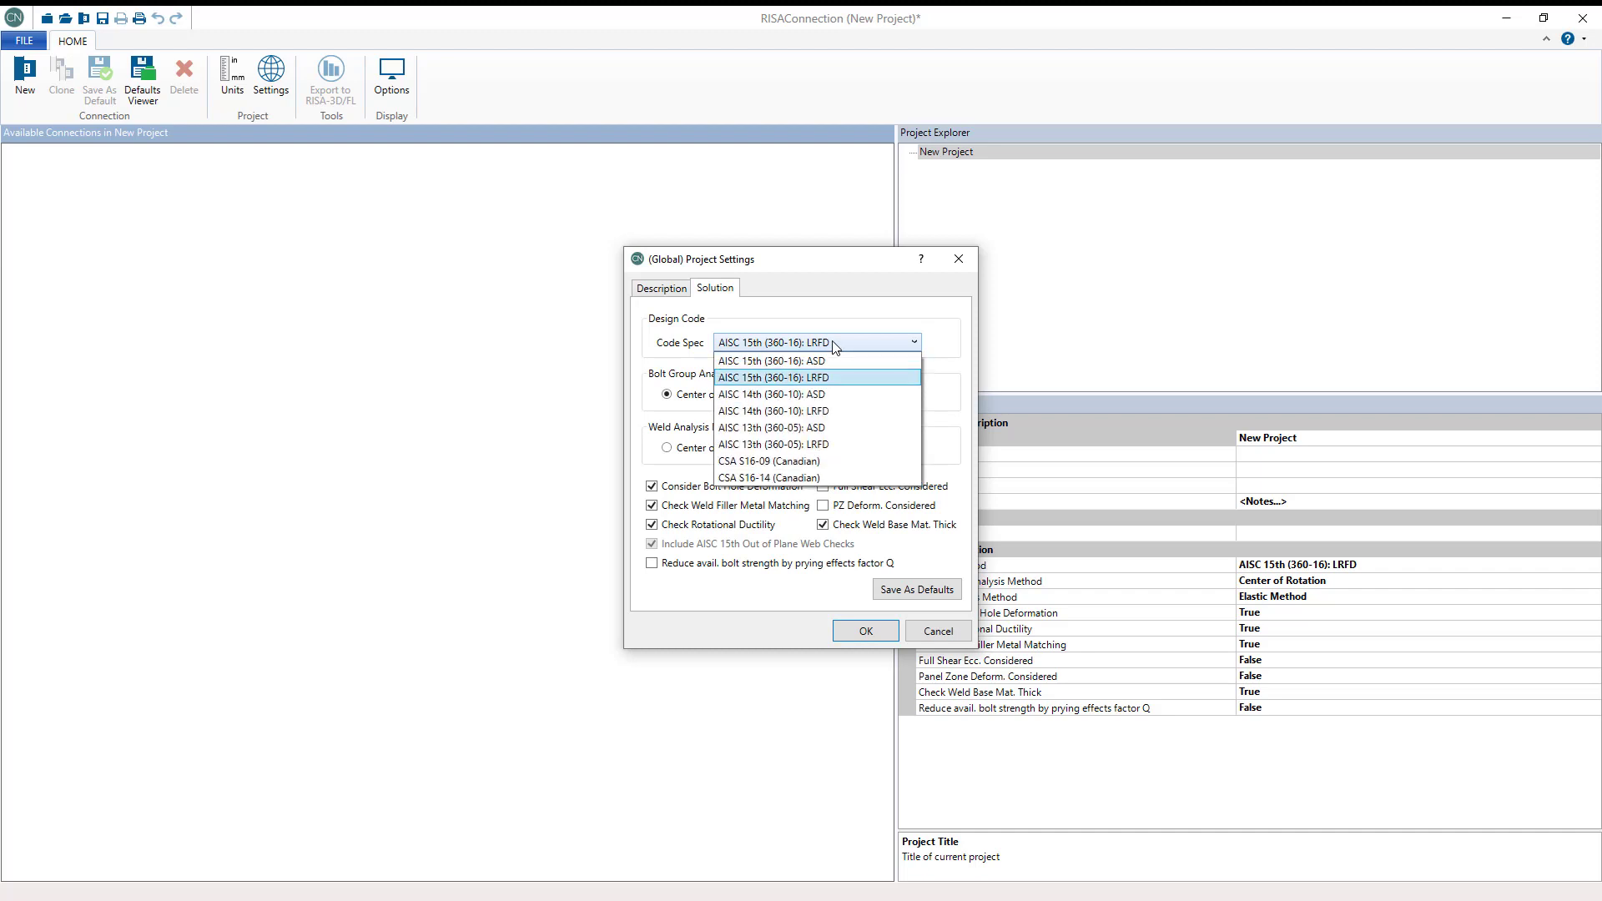
left_click(822, 411)
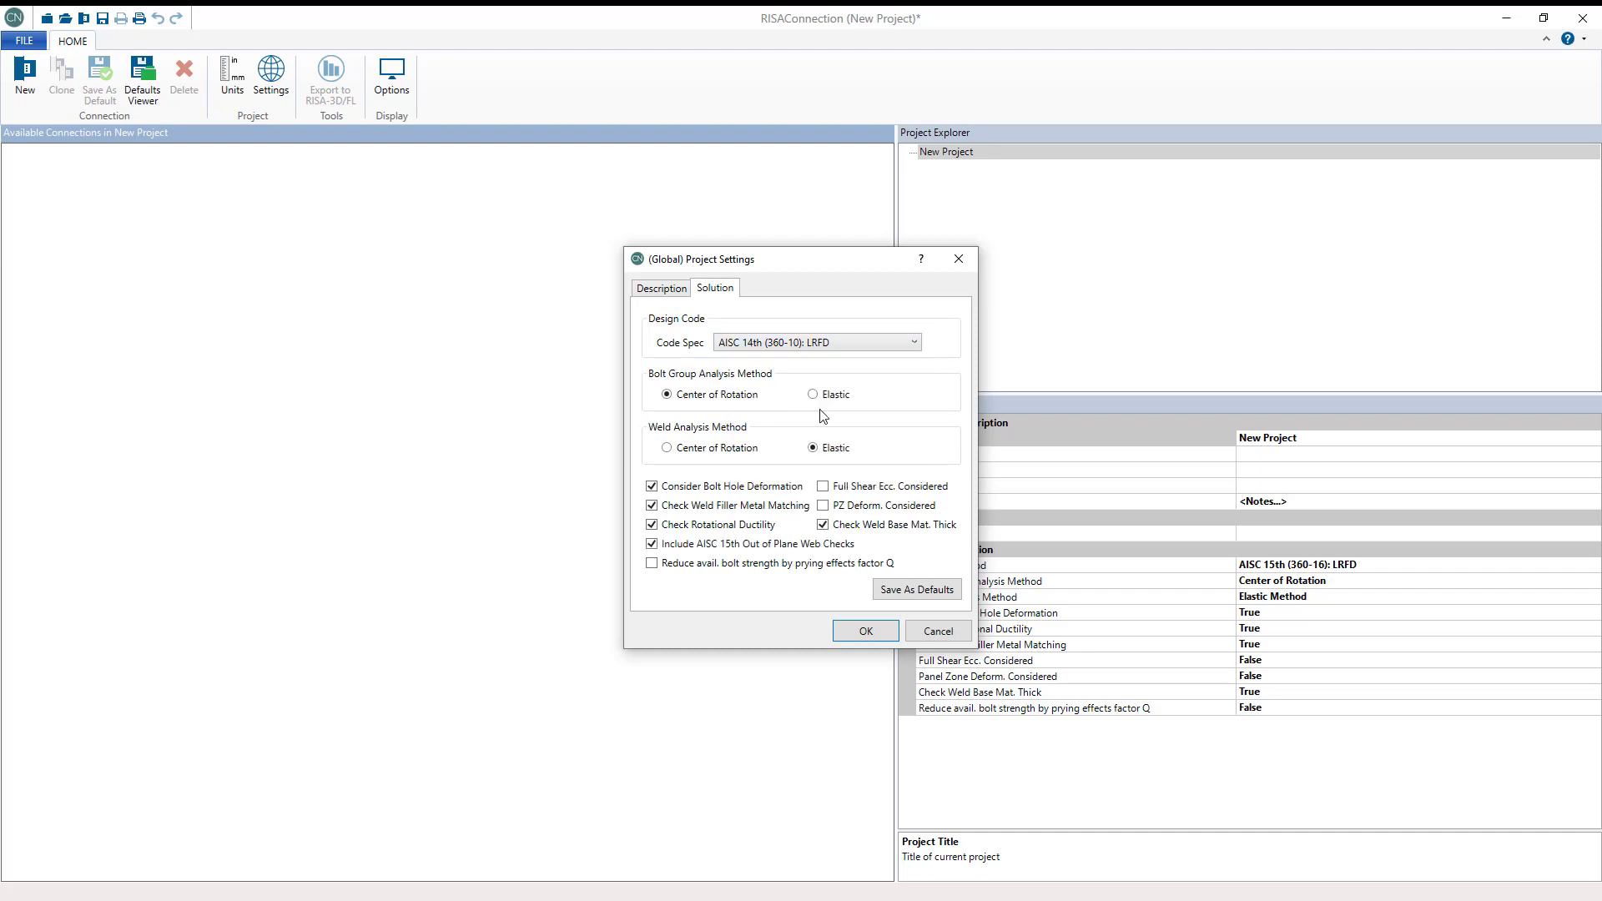
left_click(866, 630)
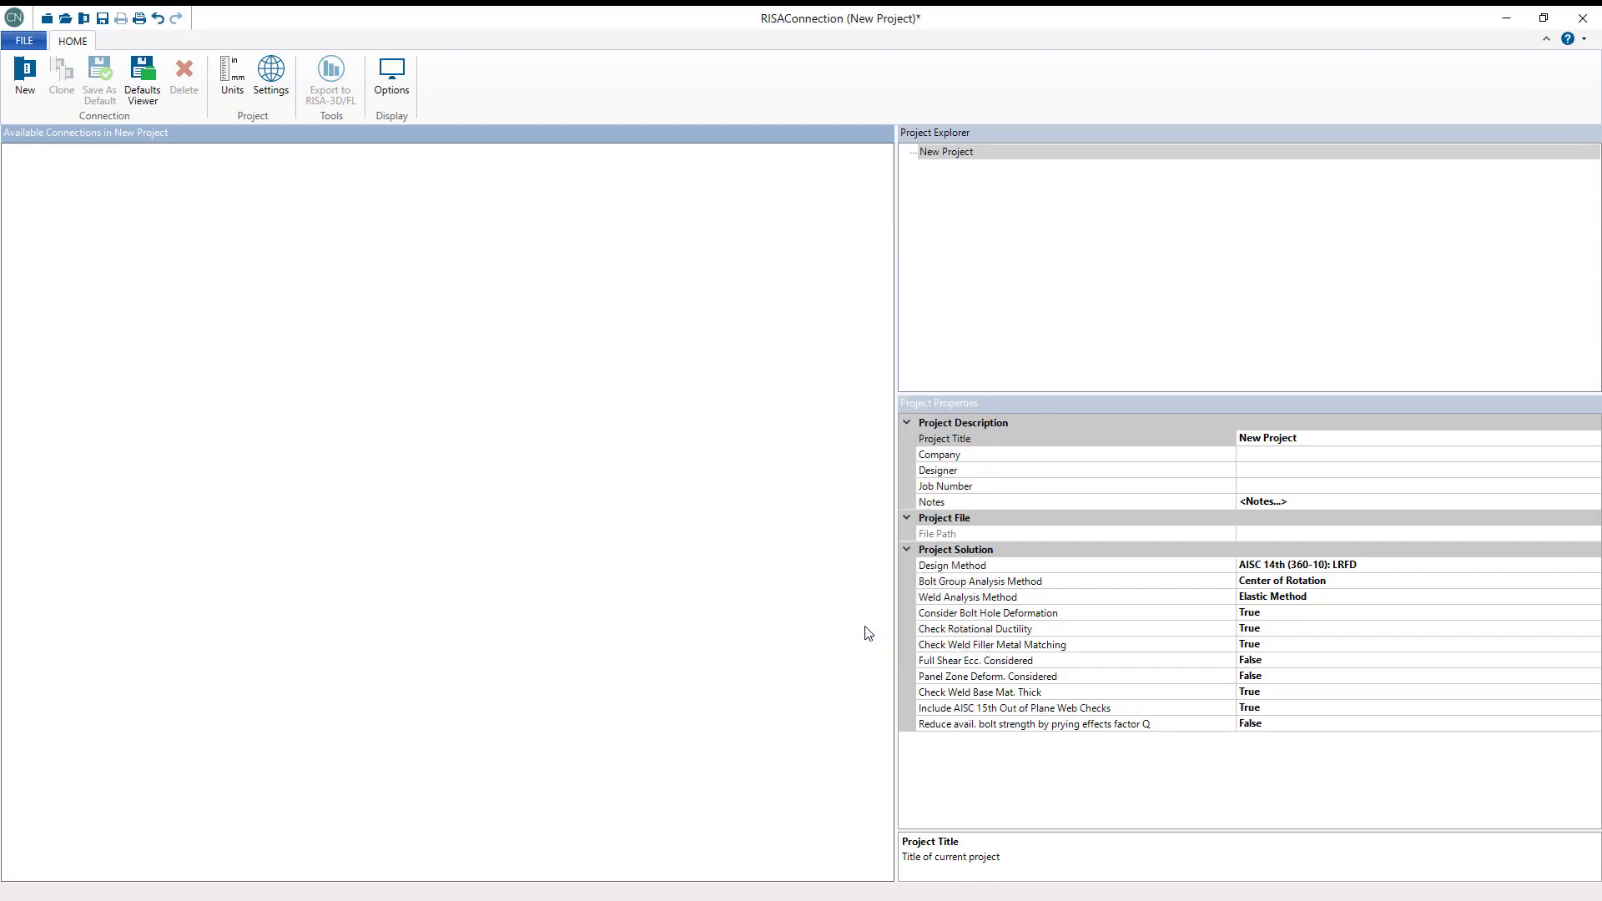
Create a Column/Beam Flange Plate Moment Connection named "Moment" in the current project
left_click(33, 91)
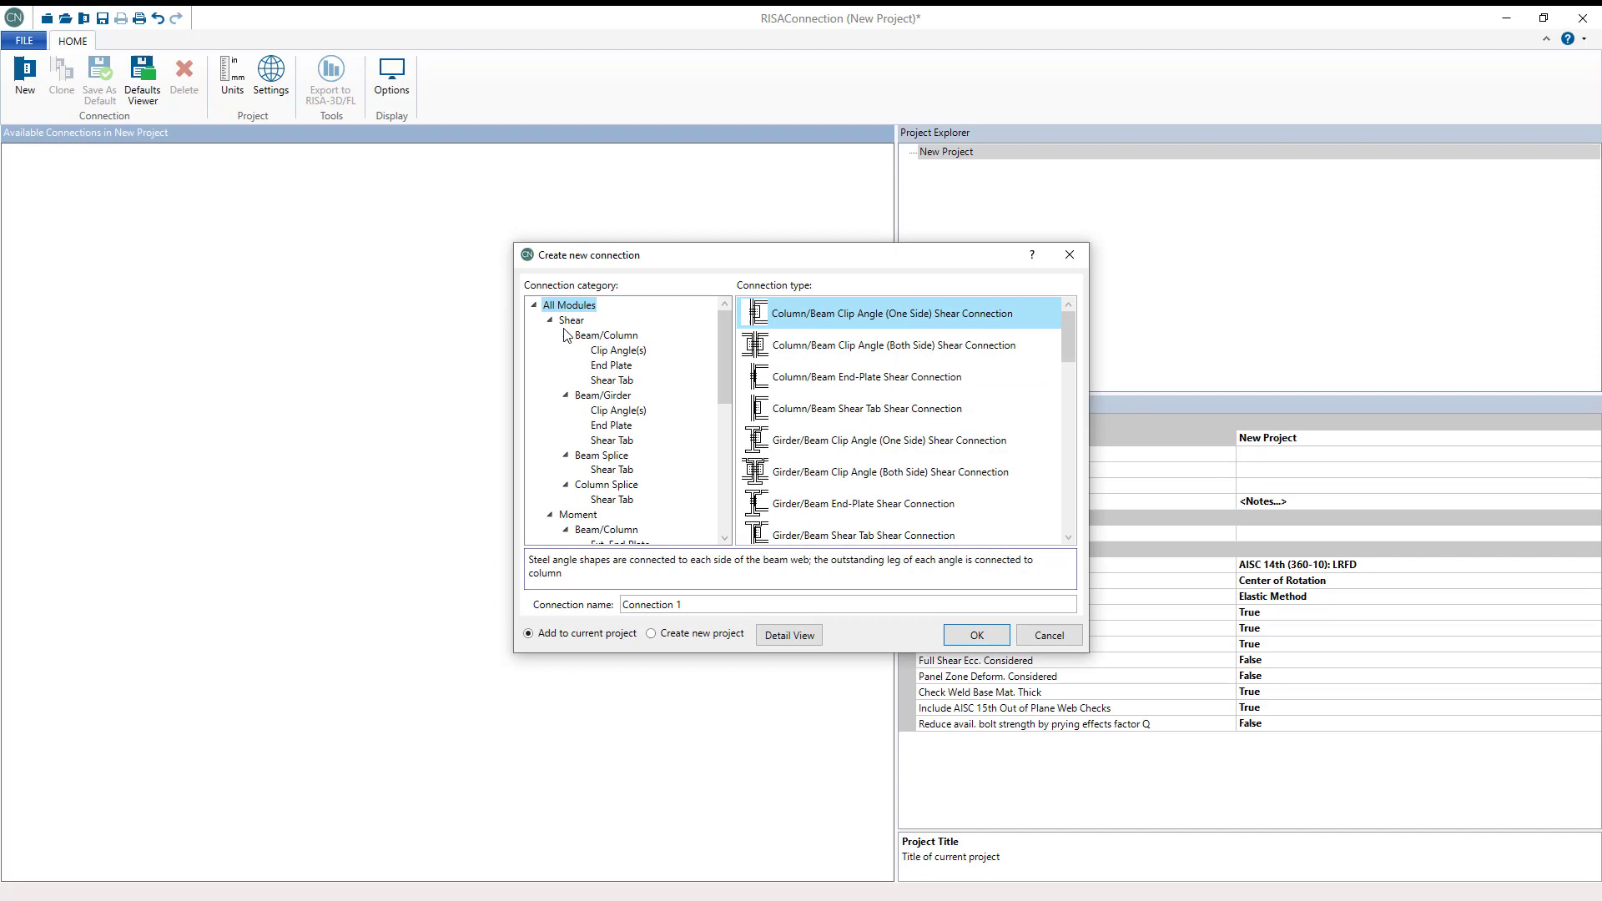
left_click(551, 321)
left_click(578, 334)
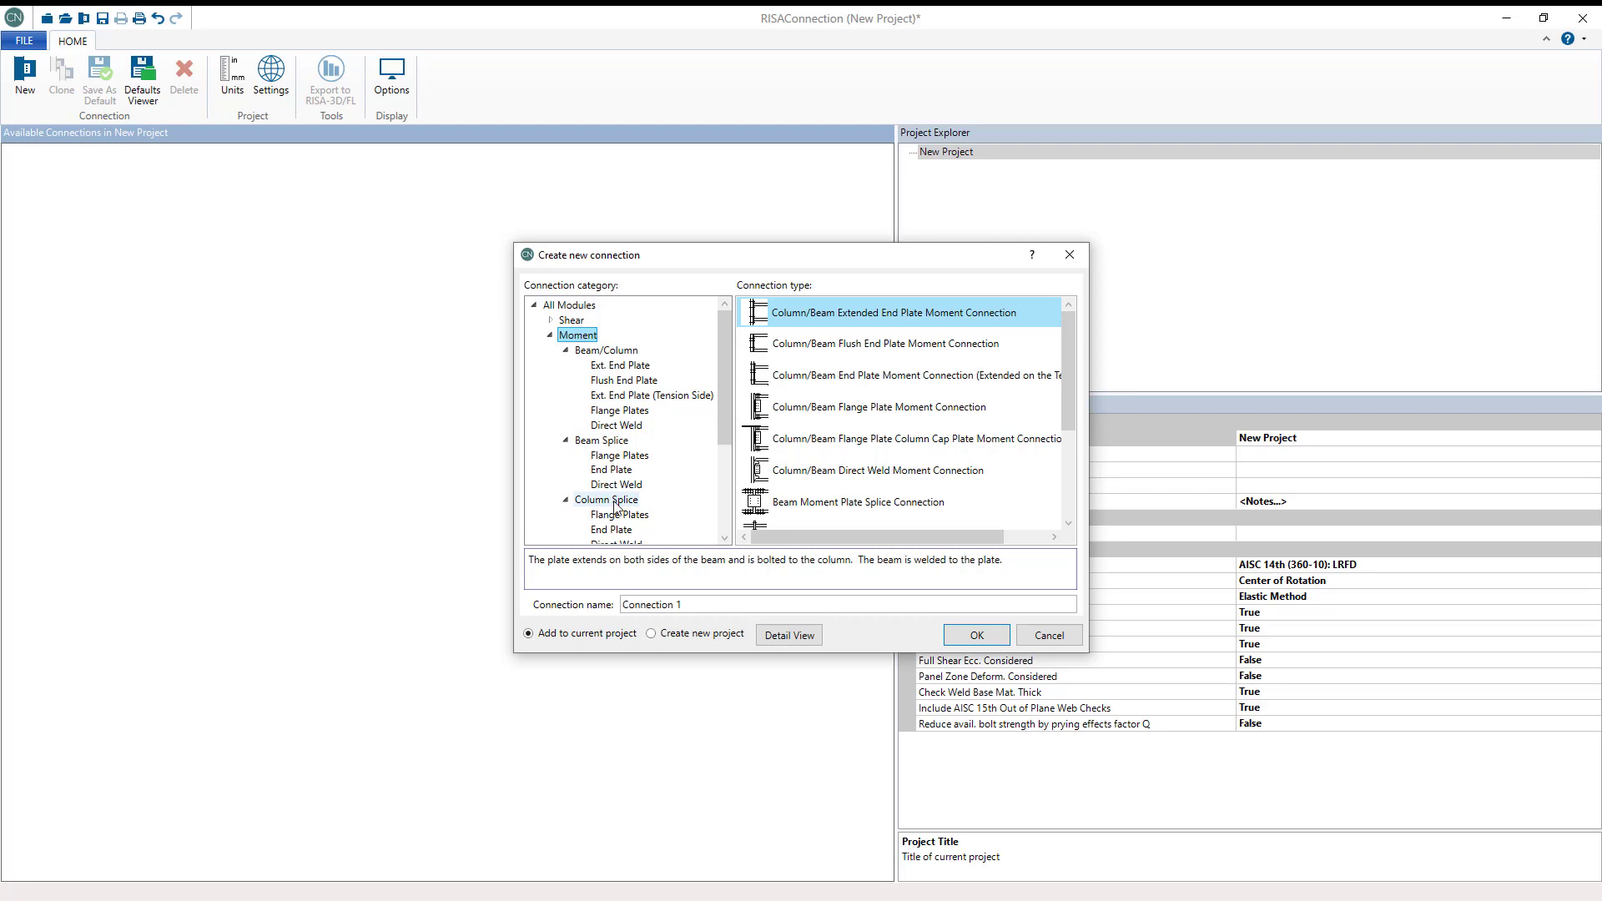
left_click(619, 409)
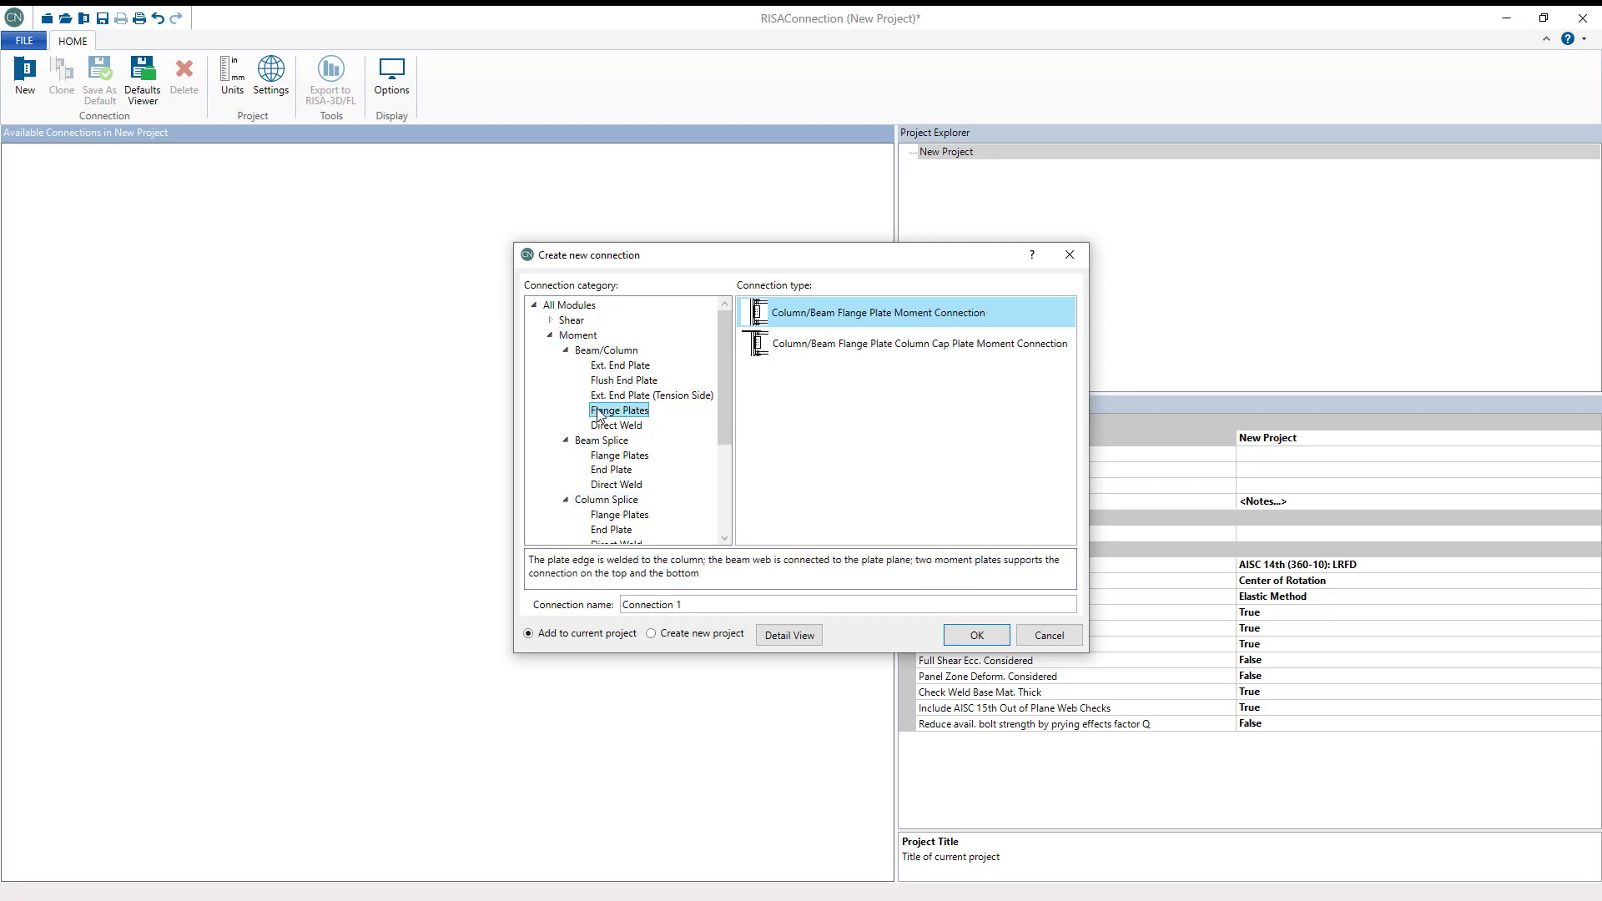
left_click(863, 312)
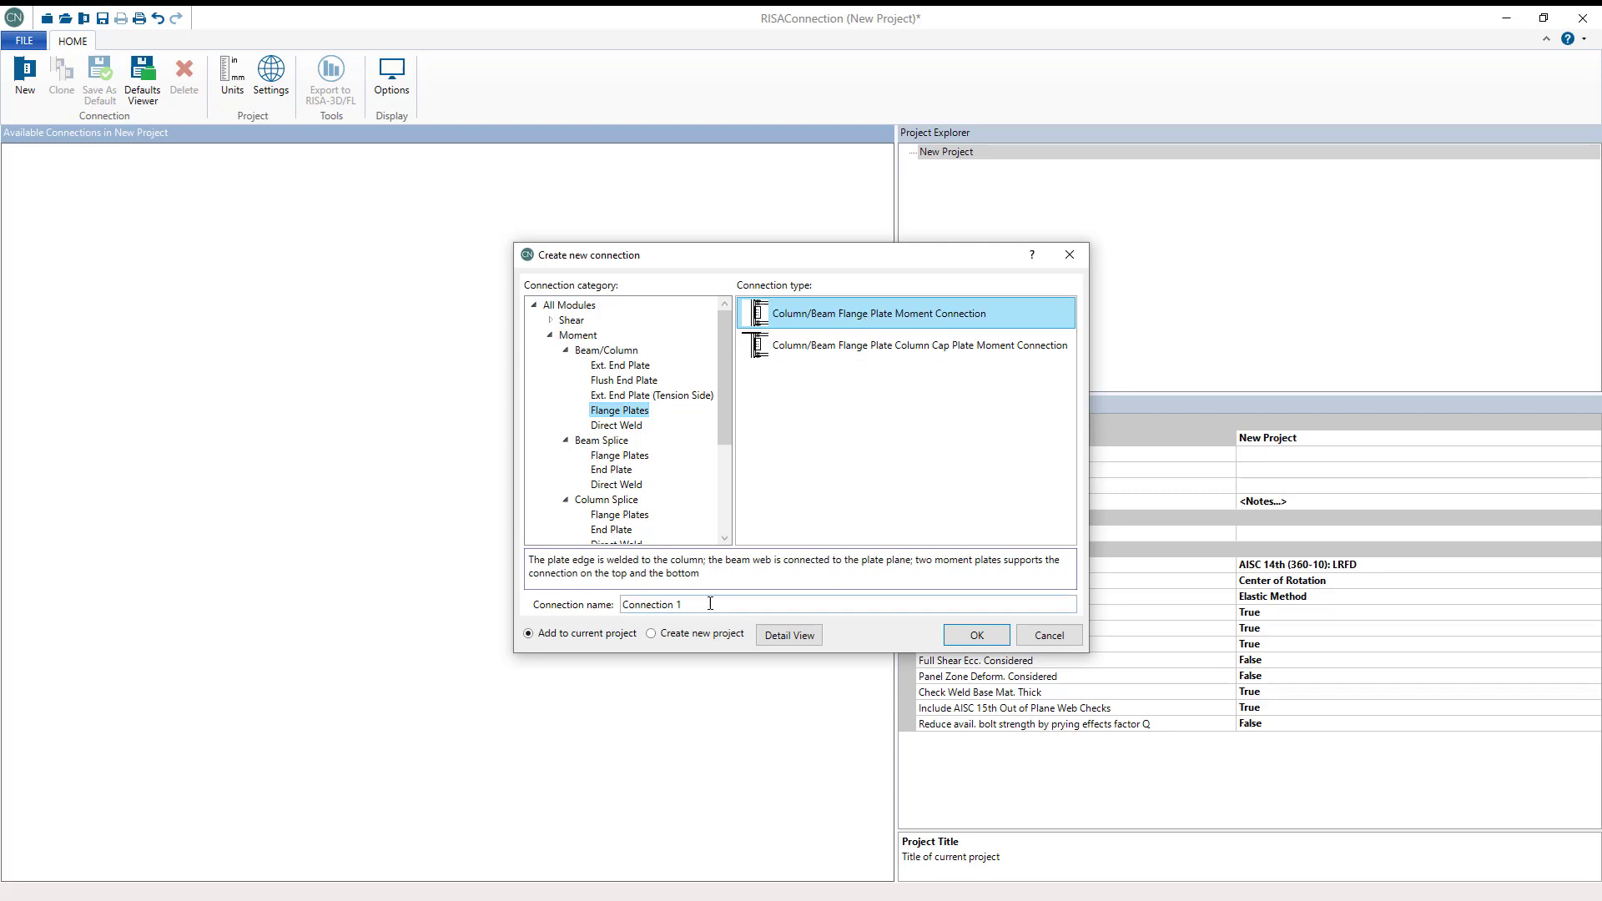
key("Tab")
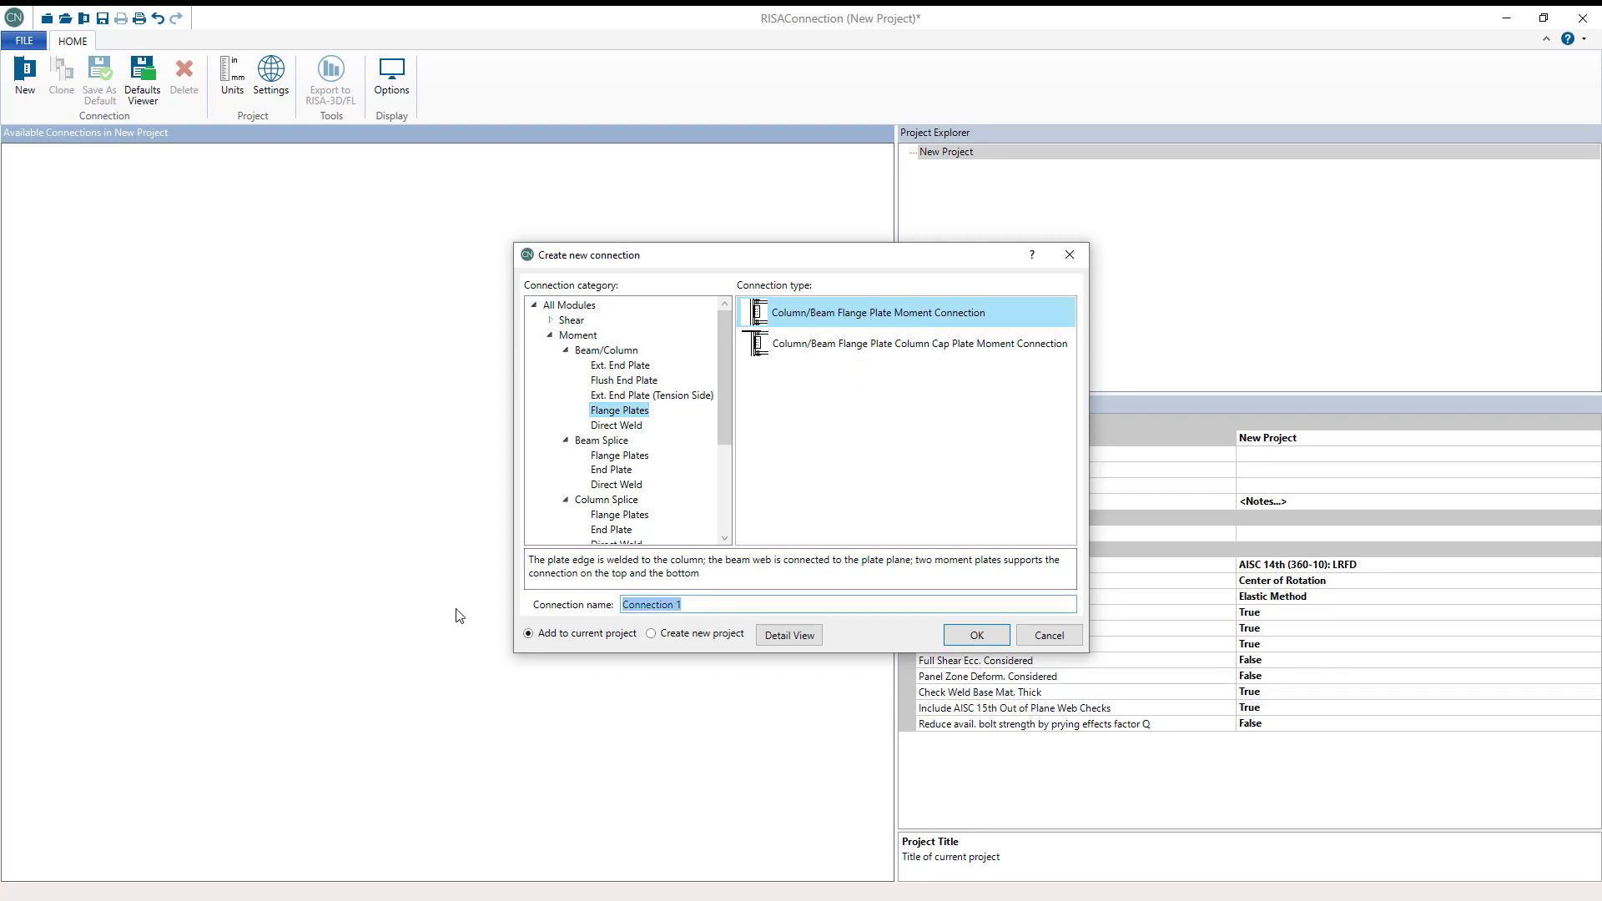
type("Moment")
left_click(959, 634)
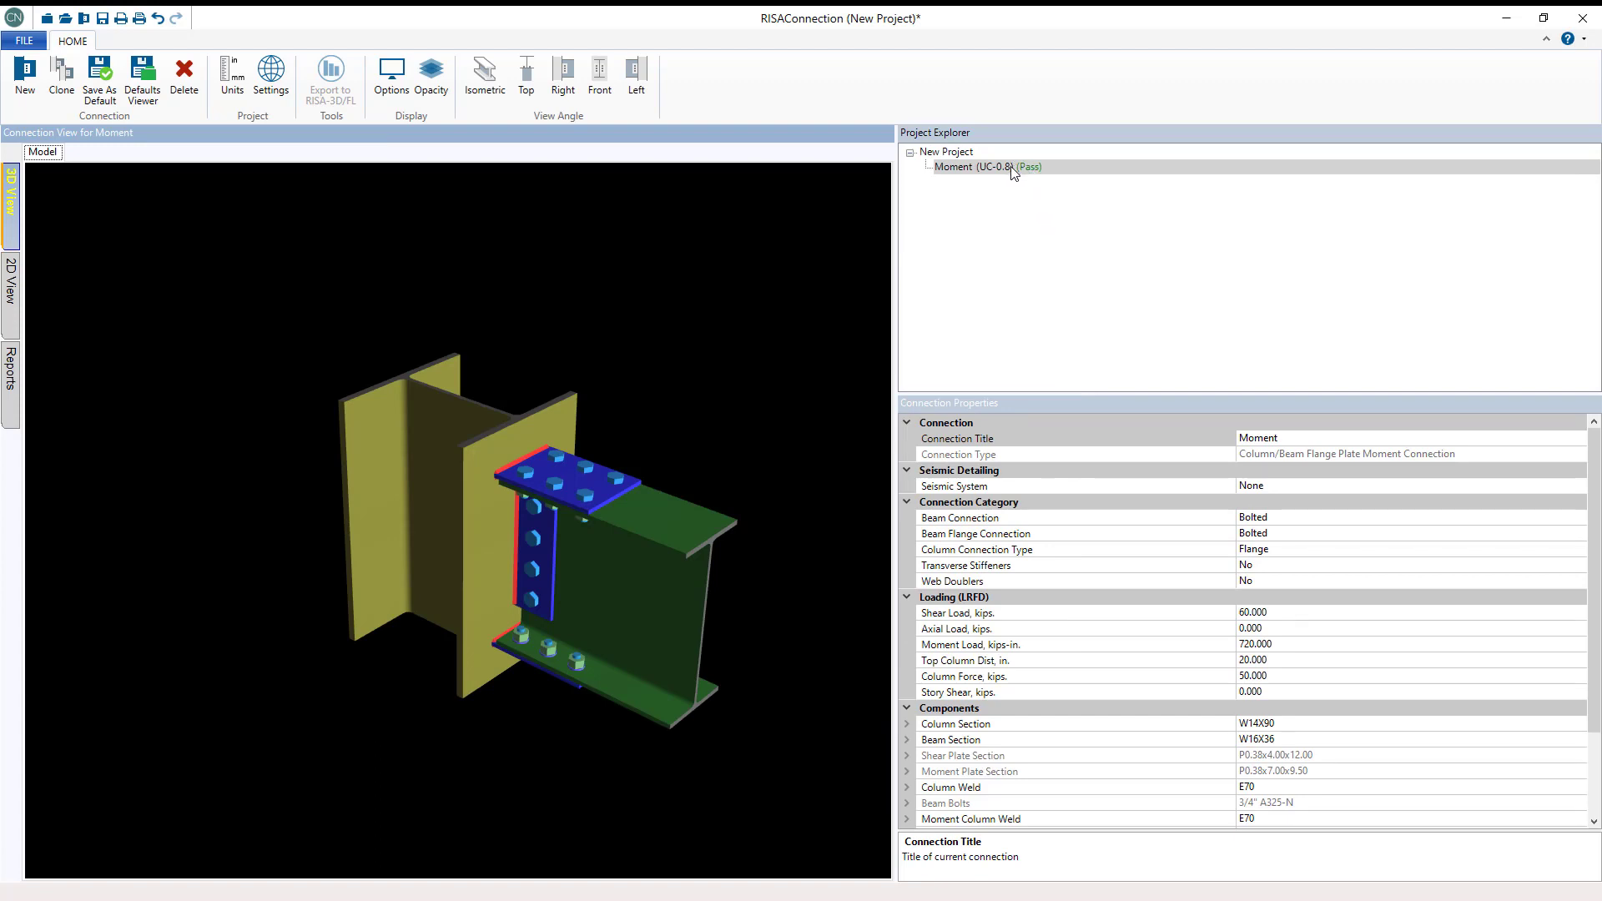
Change the project's moment units to kips-ft
left_click(276, 75)
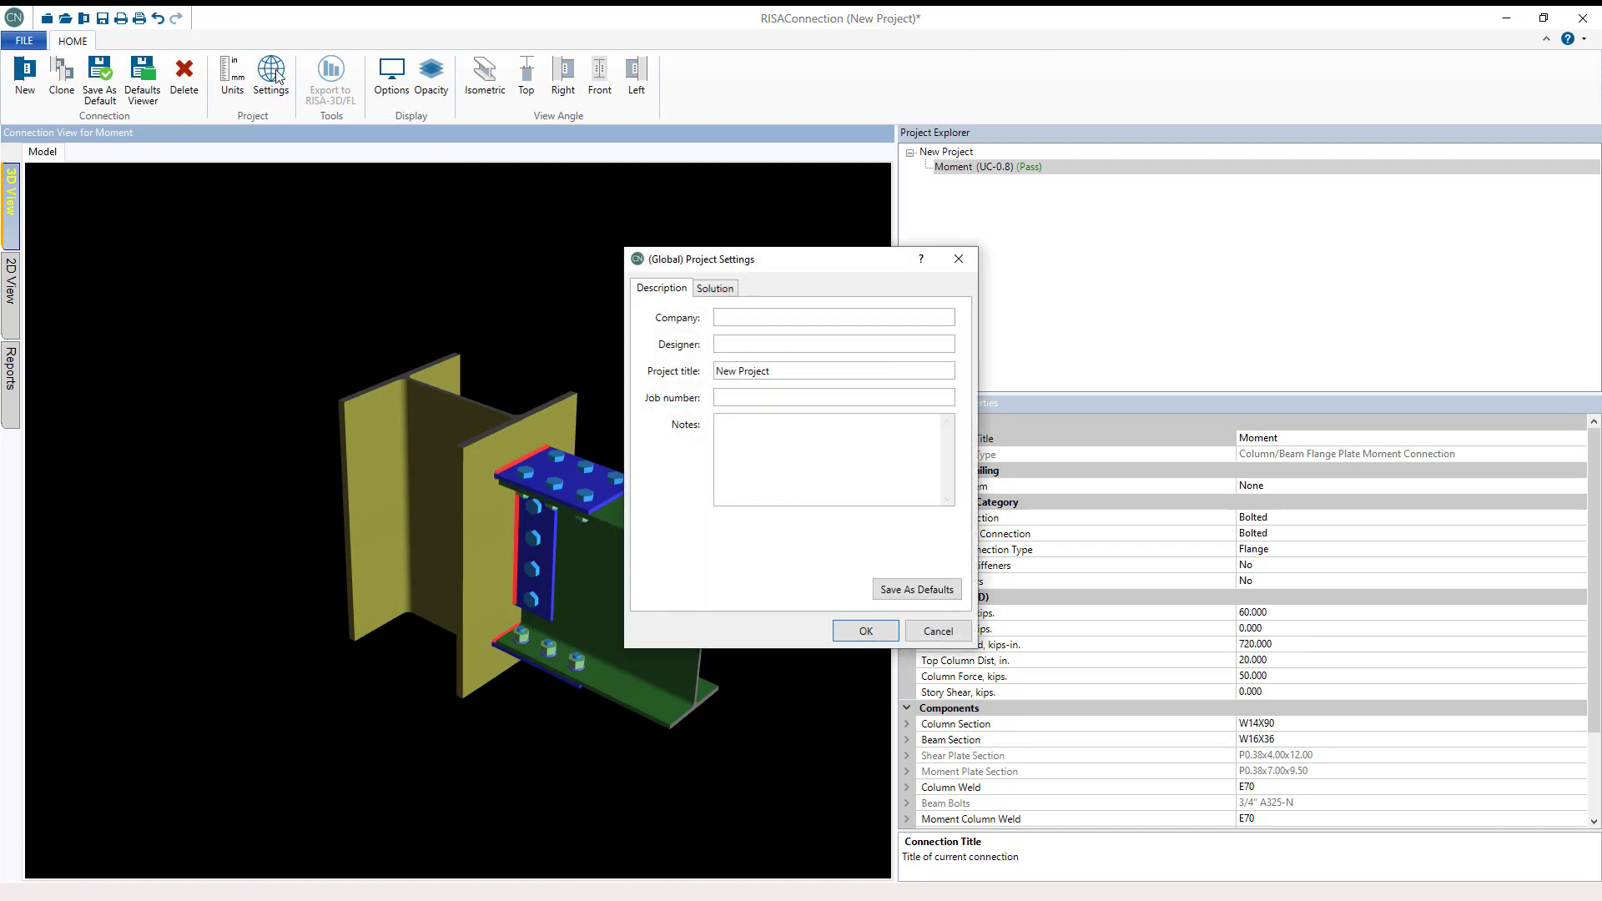
left_click(958, 259)
left_click(232, 75)
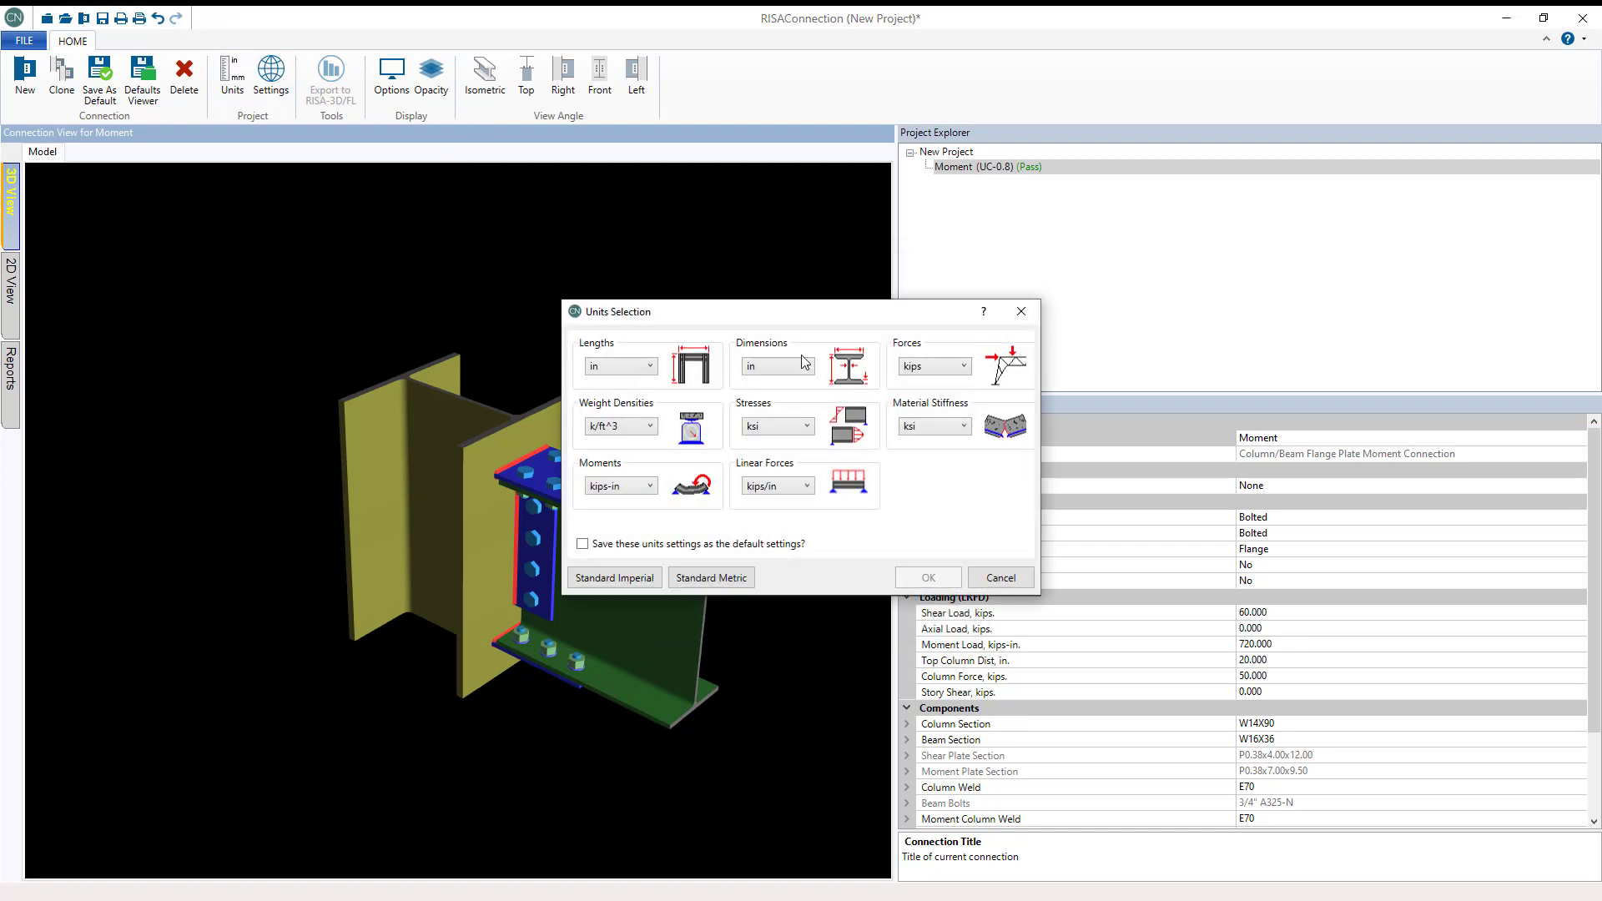
left_click(649, 486)
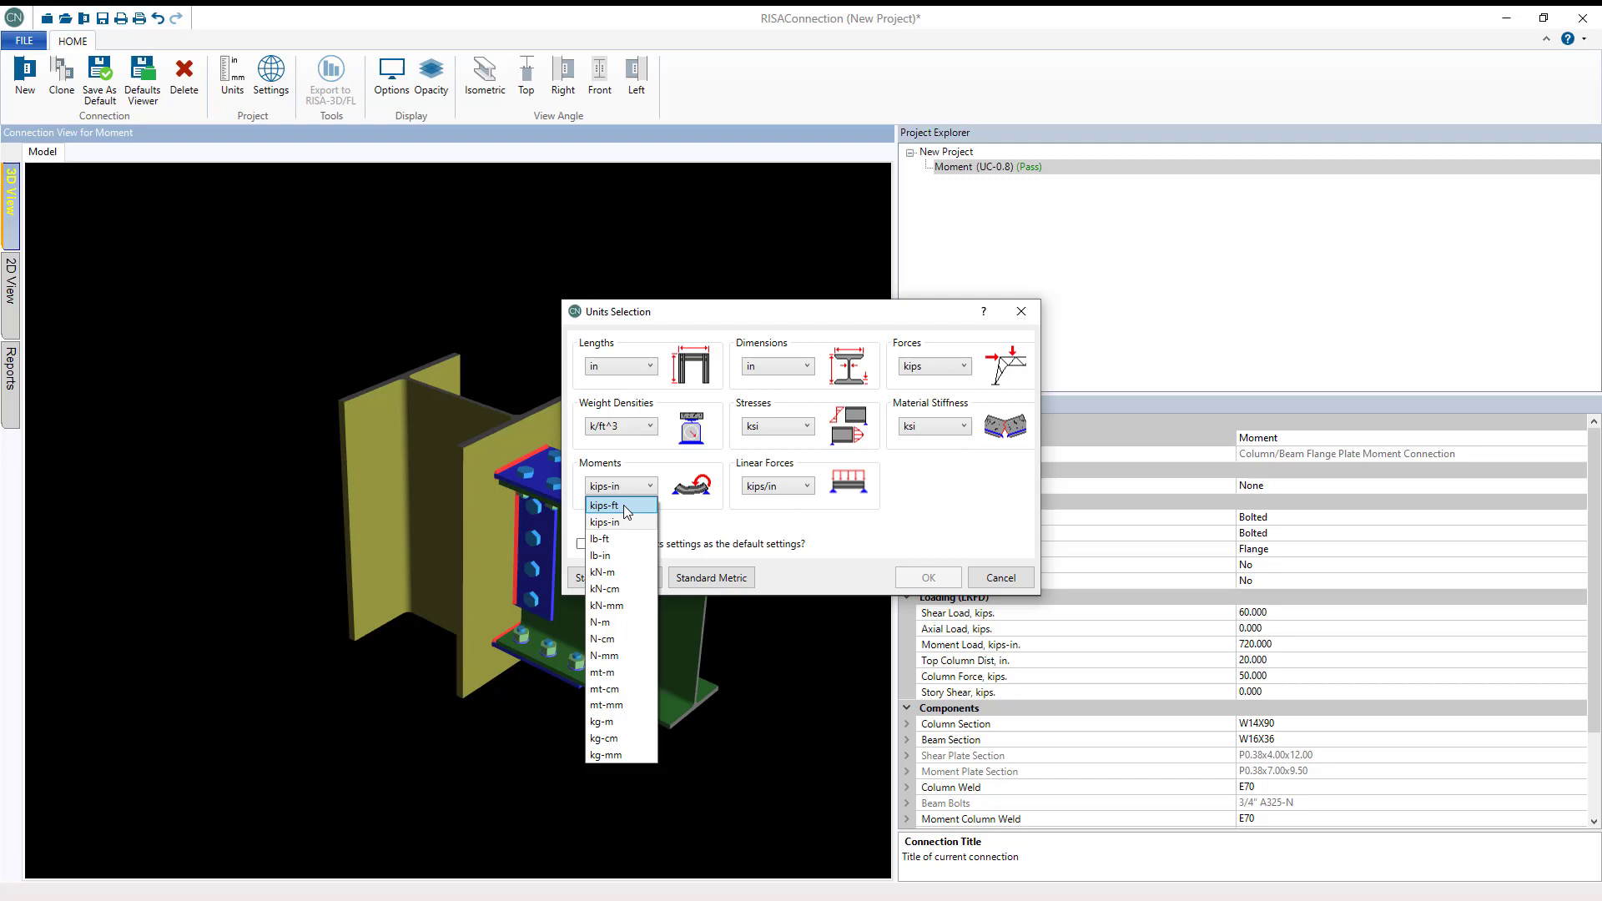
left_click(623, 505)
left_click(933, 578)
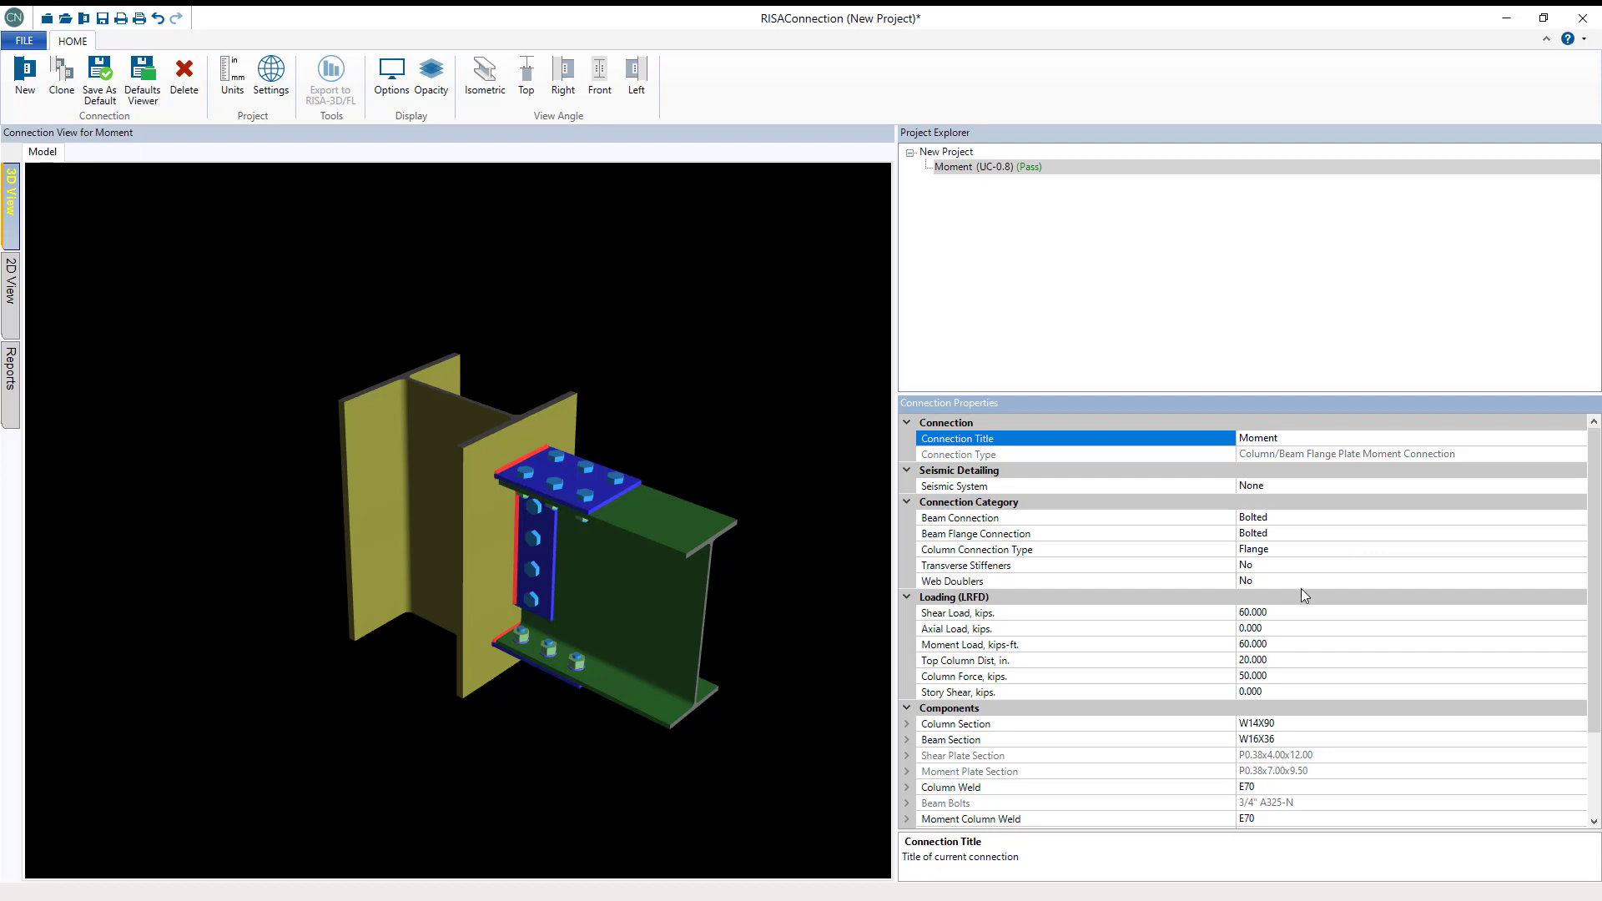
Set the connection's shear load to 48 kips and its moment load to 320 kips-ft
left_click(1285, 612)
left_click_drag(1285, 612, 1218, 613)
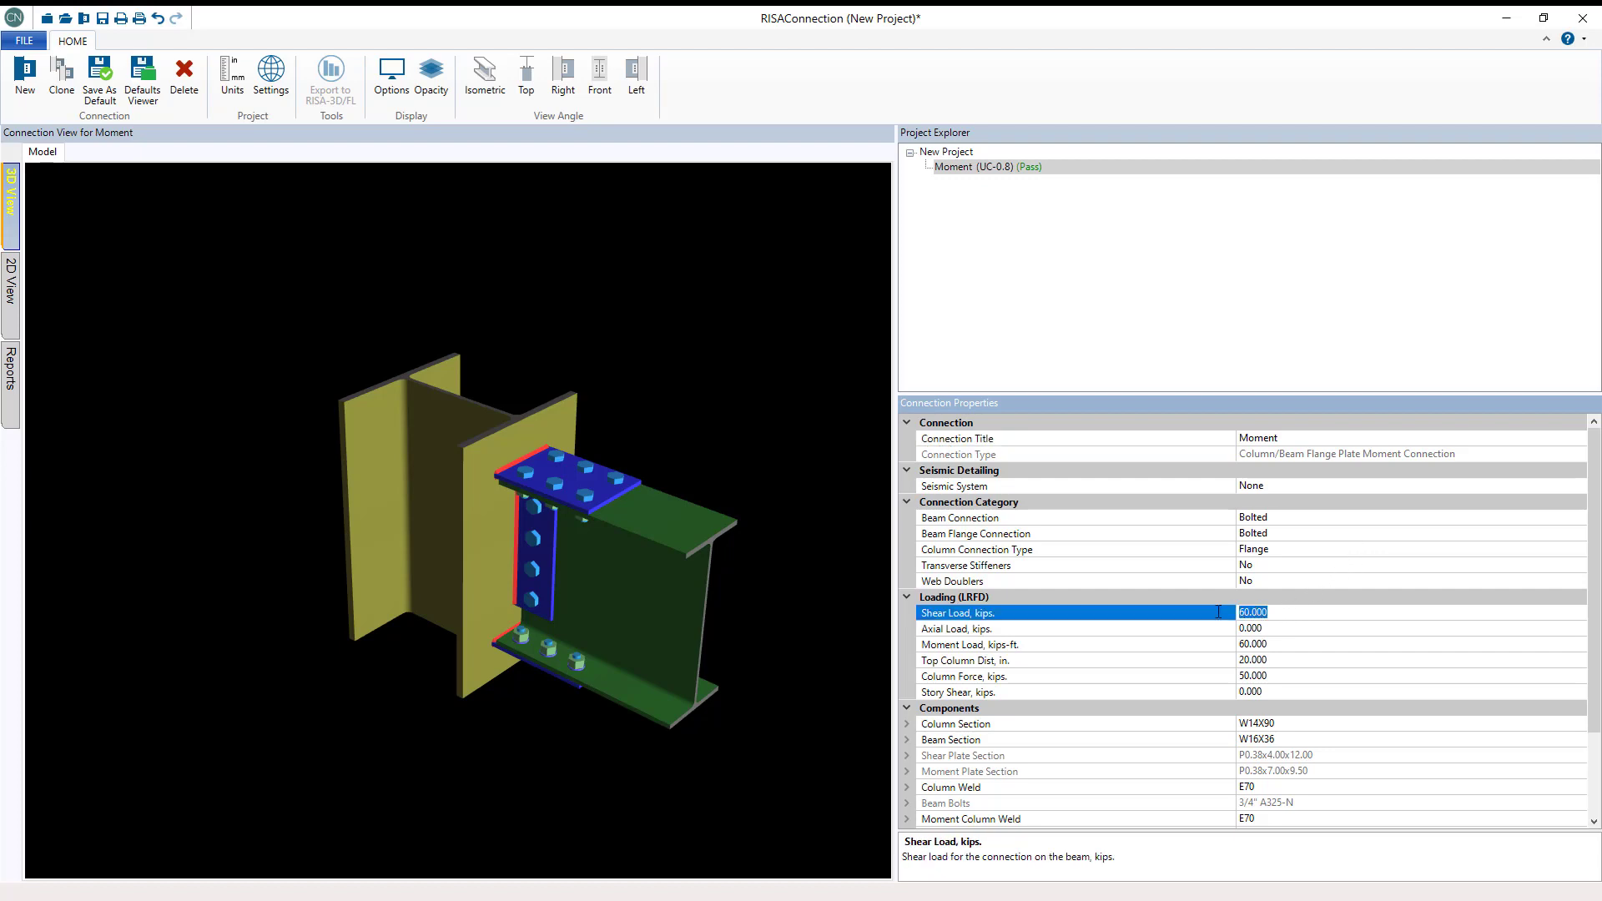
type("48")
left_click(1270, 645)
left_click_drag(1270, 644, 1230, 649)
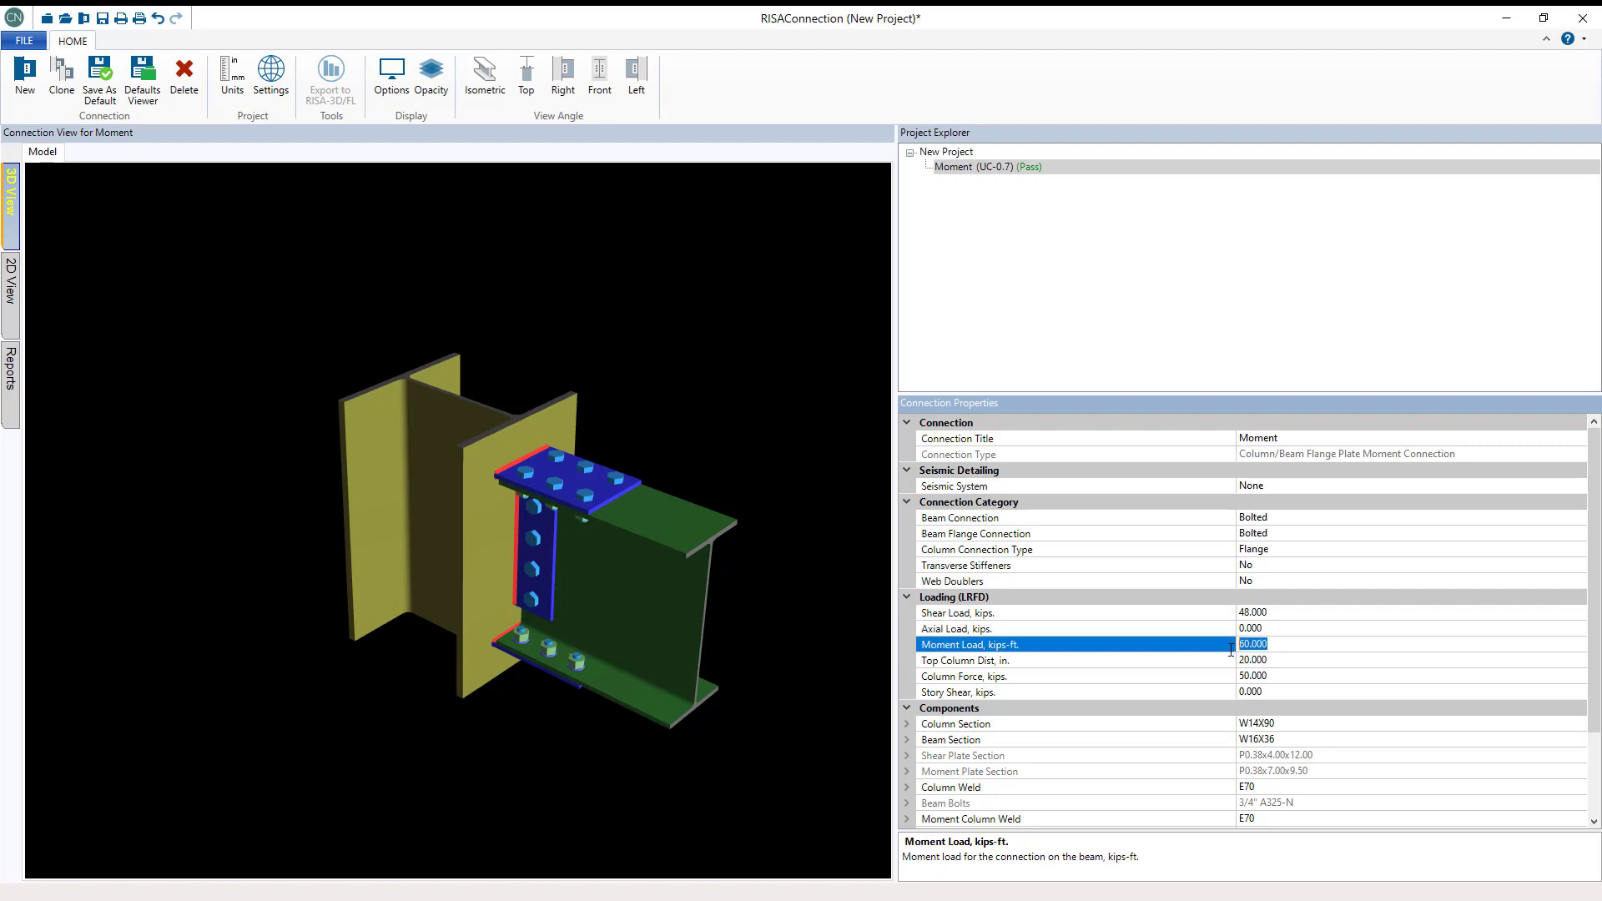
type("320")
left_click(904, 663)
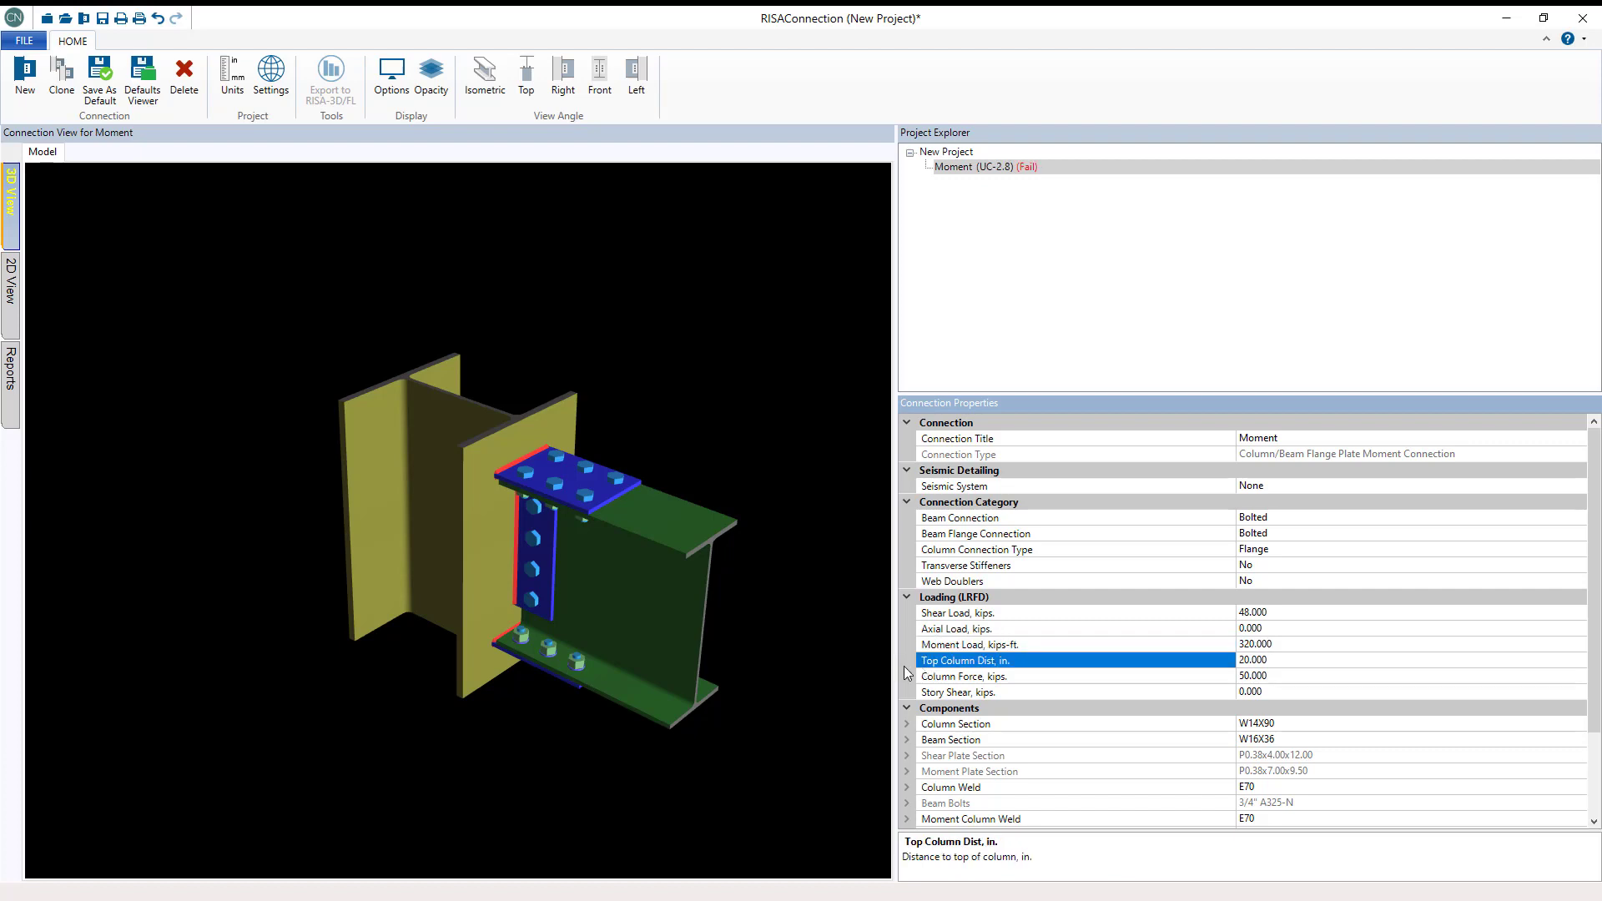
left_click(908, 676)
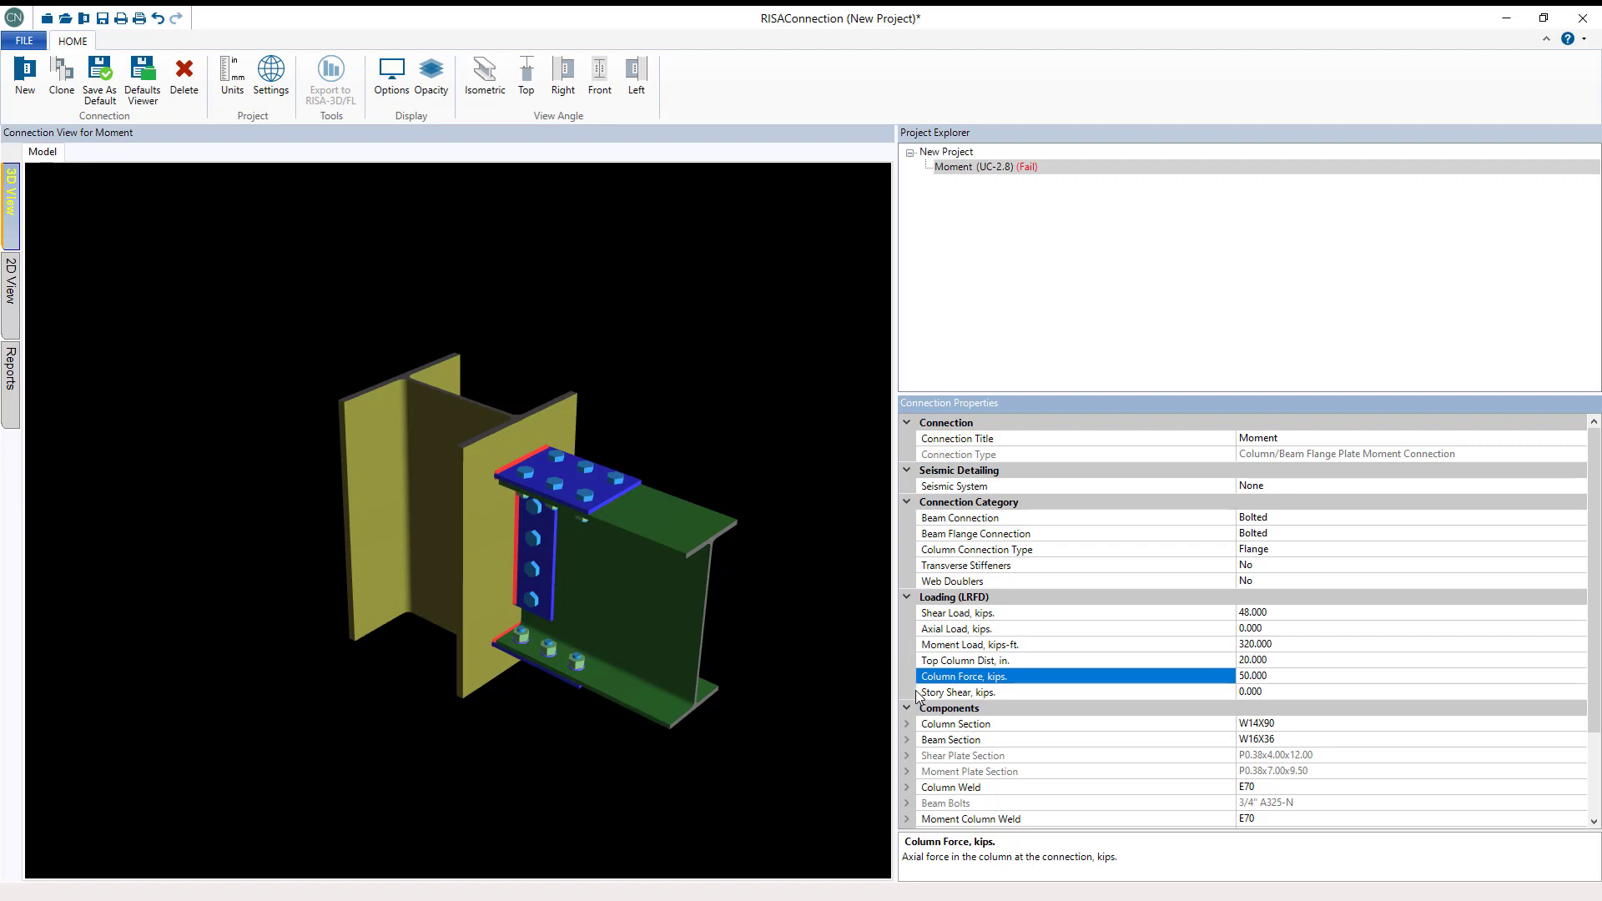
left_click(909, 691)
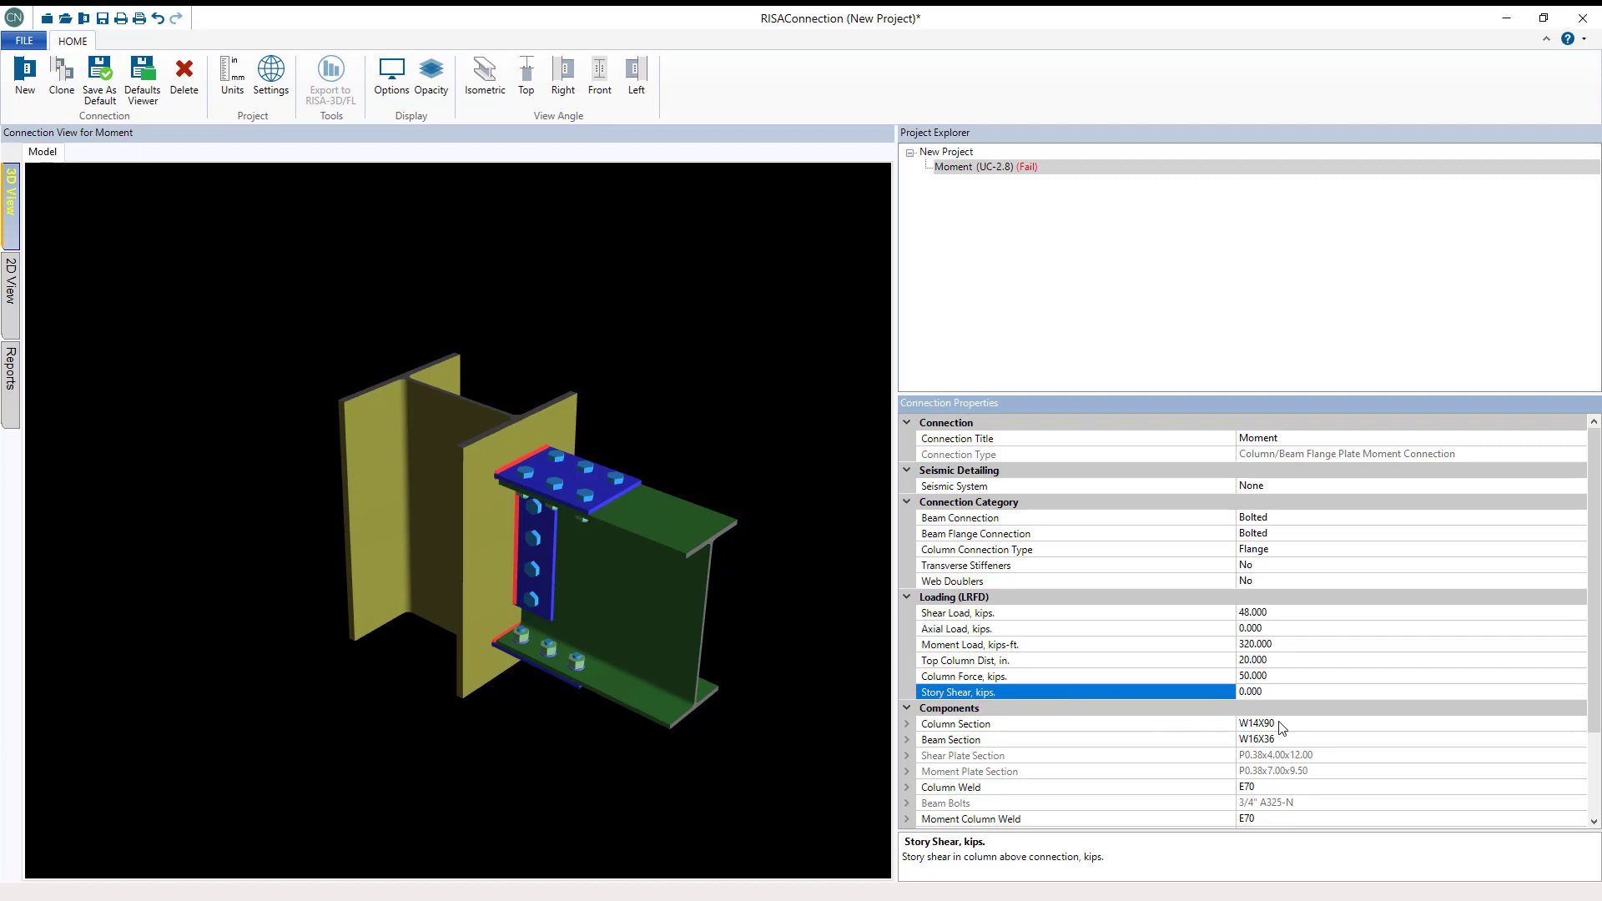
Change the column section to W12X96 from the AISC shape database
left_click(1426, 725)
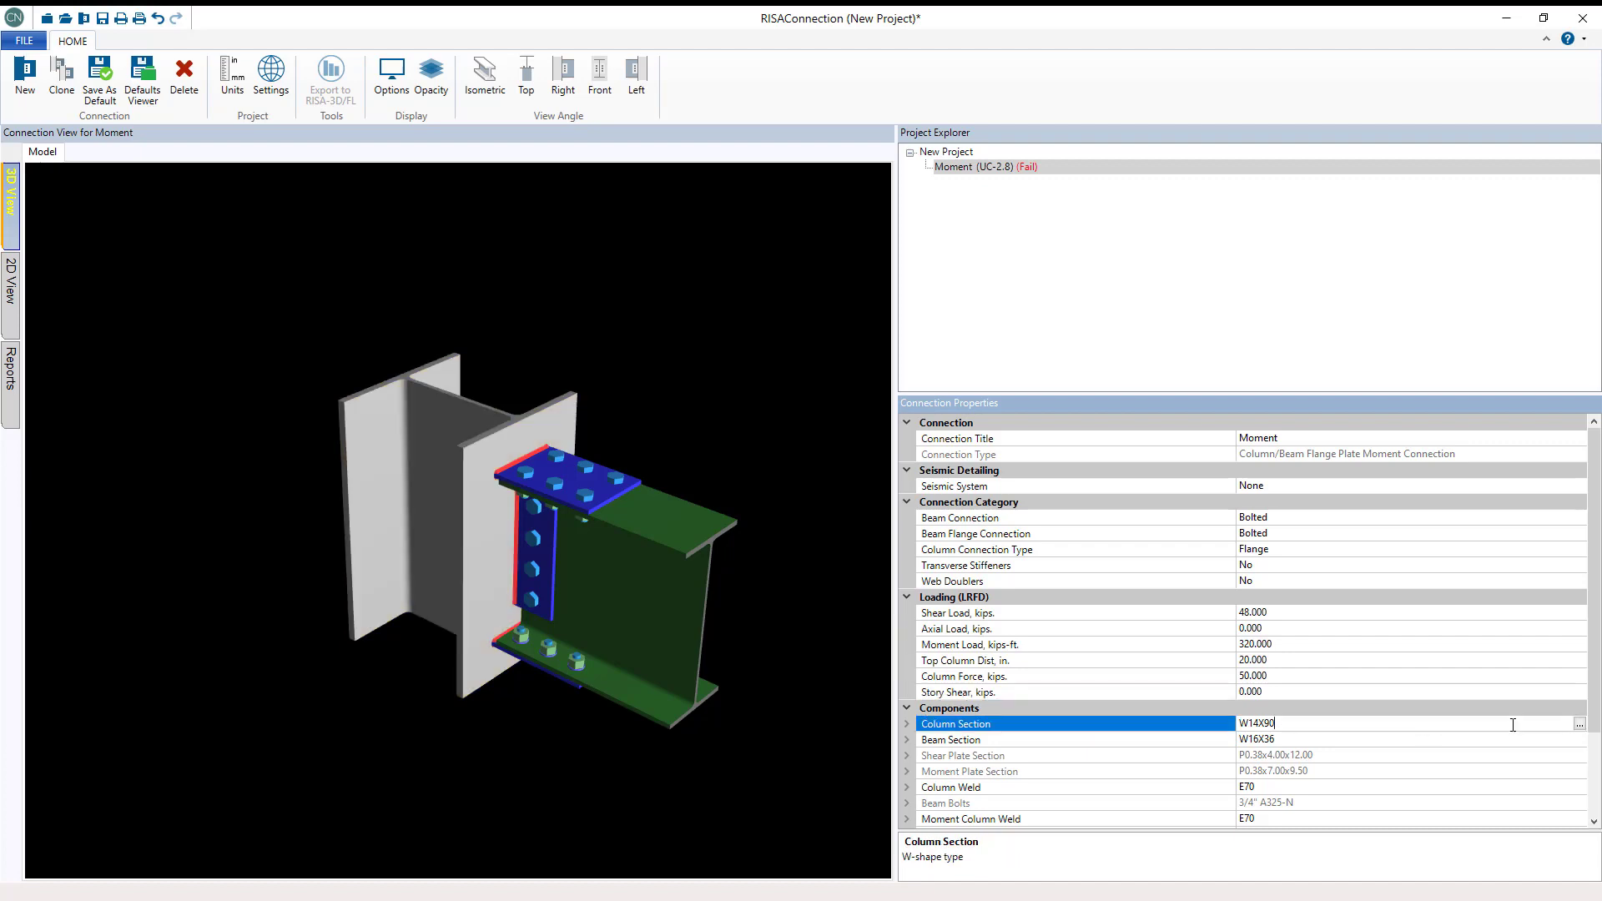
left_click(1579, 725)
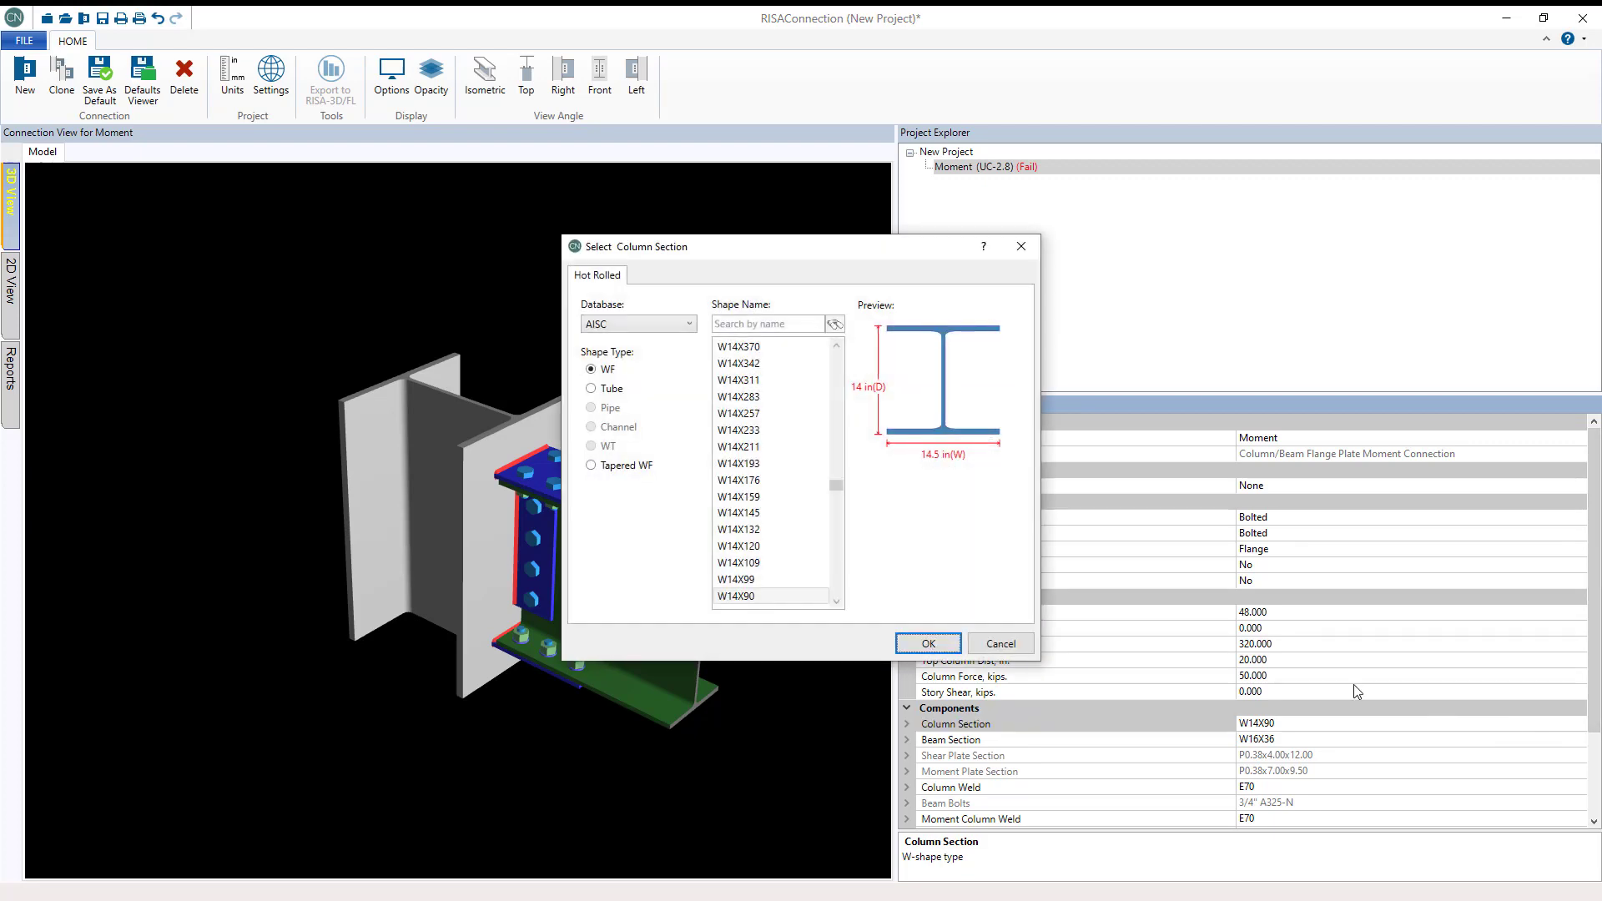
left_click(782, 325)
type("w12x")
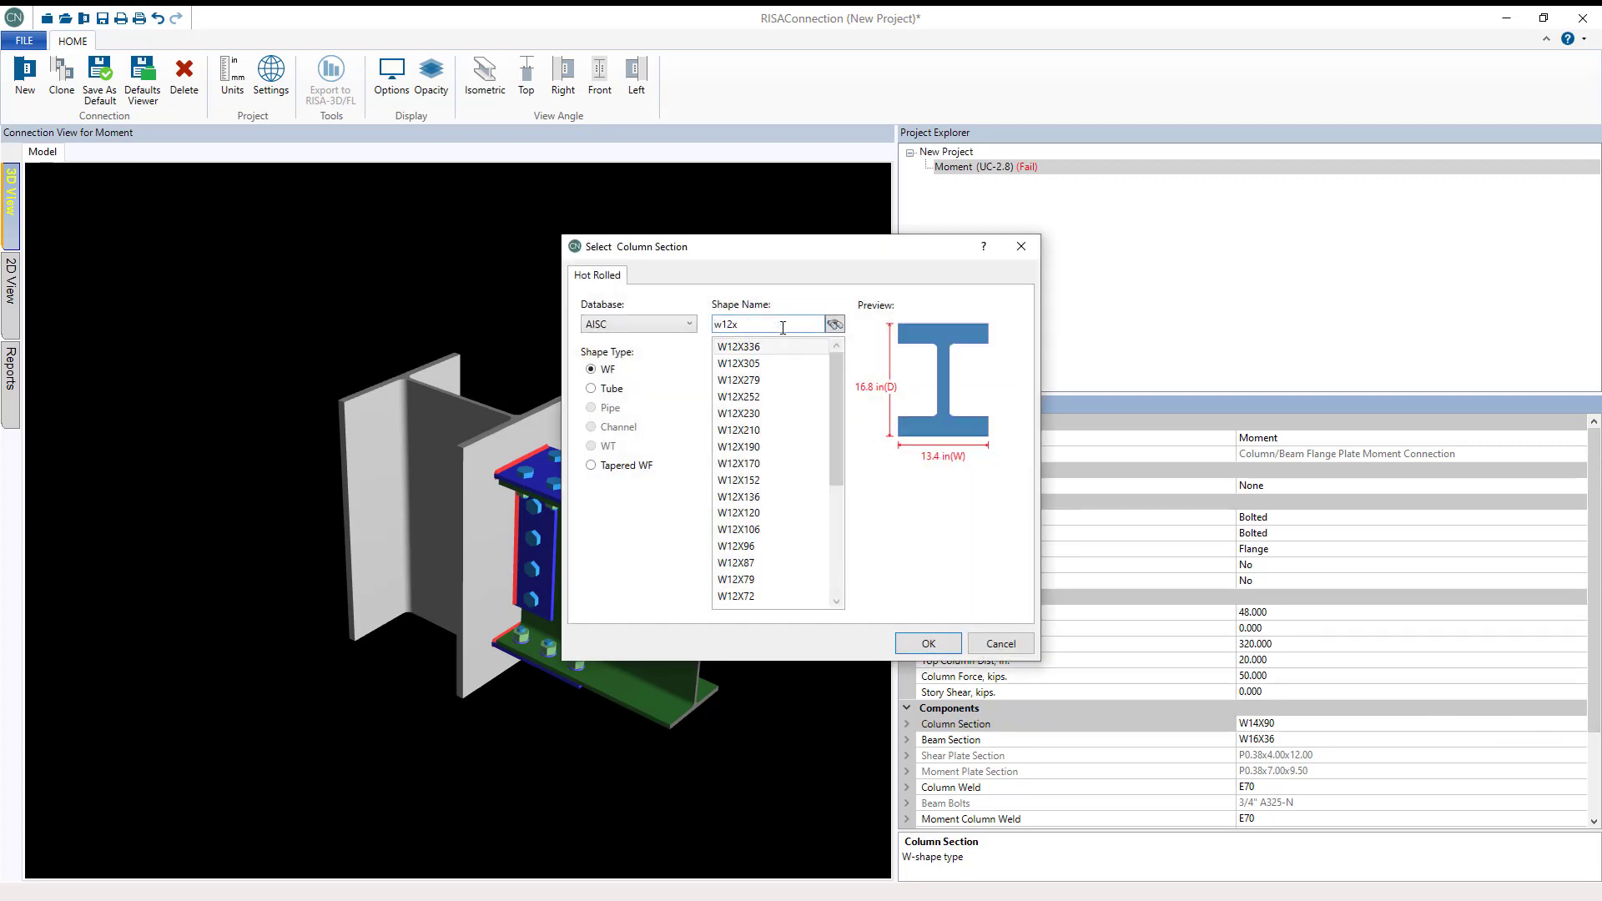
type("96")
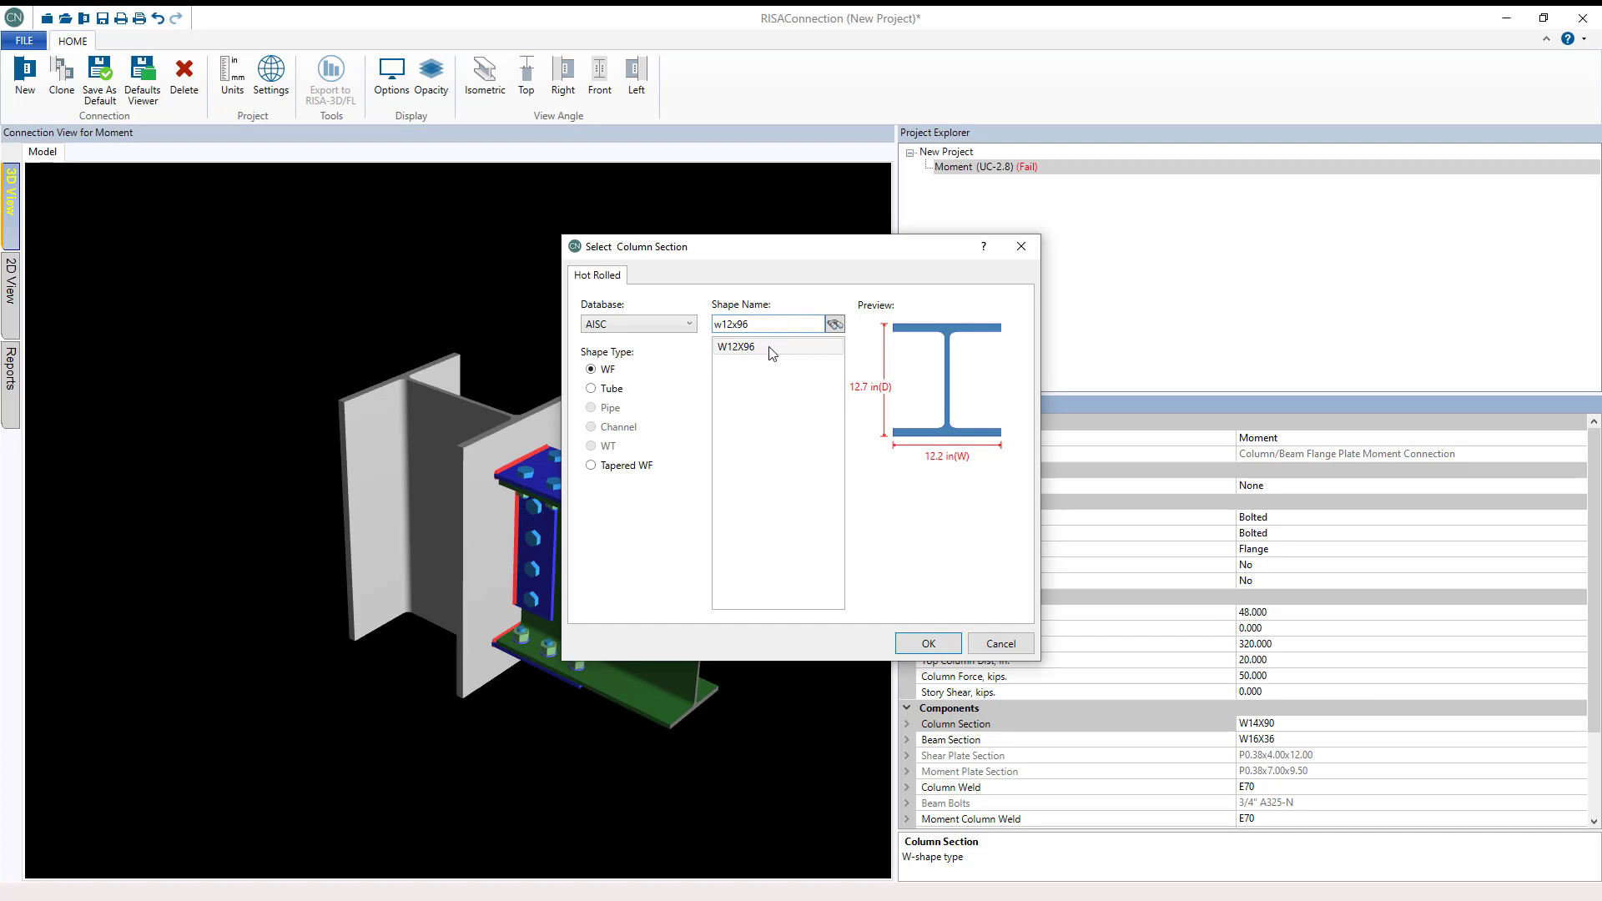
left_click(773, 346)
left_click(928, 644)
Change the beam section to W21X68
left_click(1255, 739)
left_click_drag(1281, 740, 1249, 739)
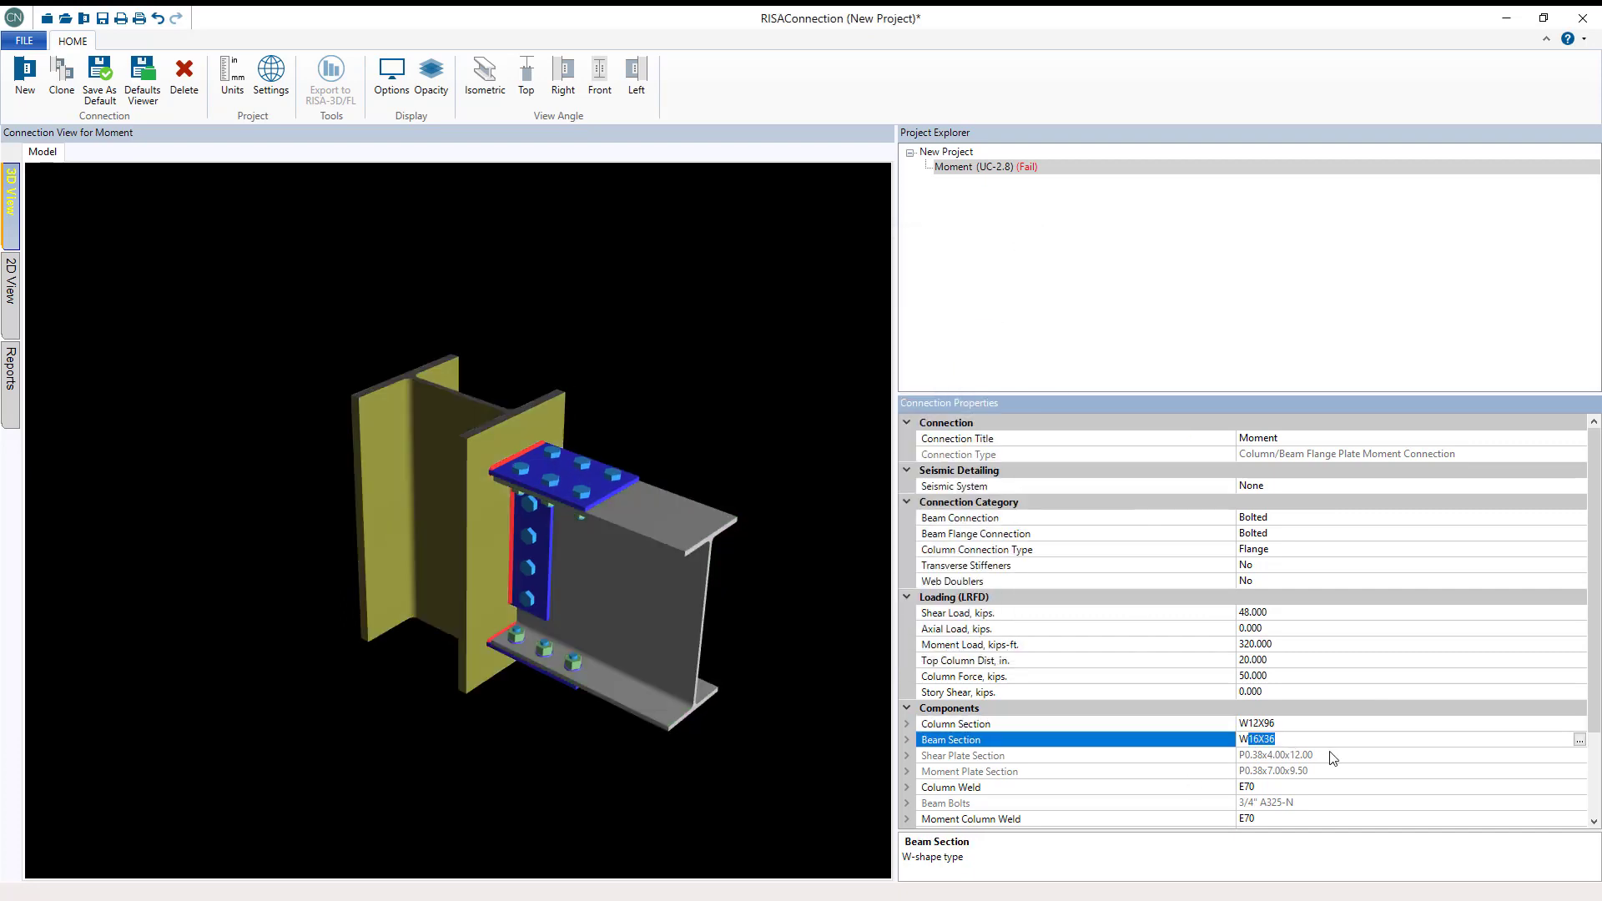
type("21x68")
key("Return")
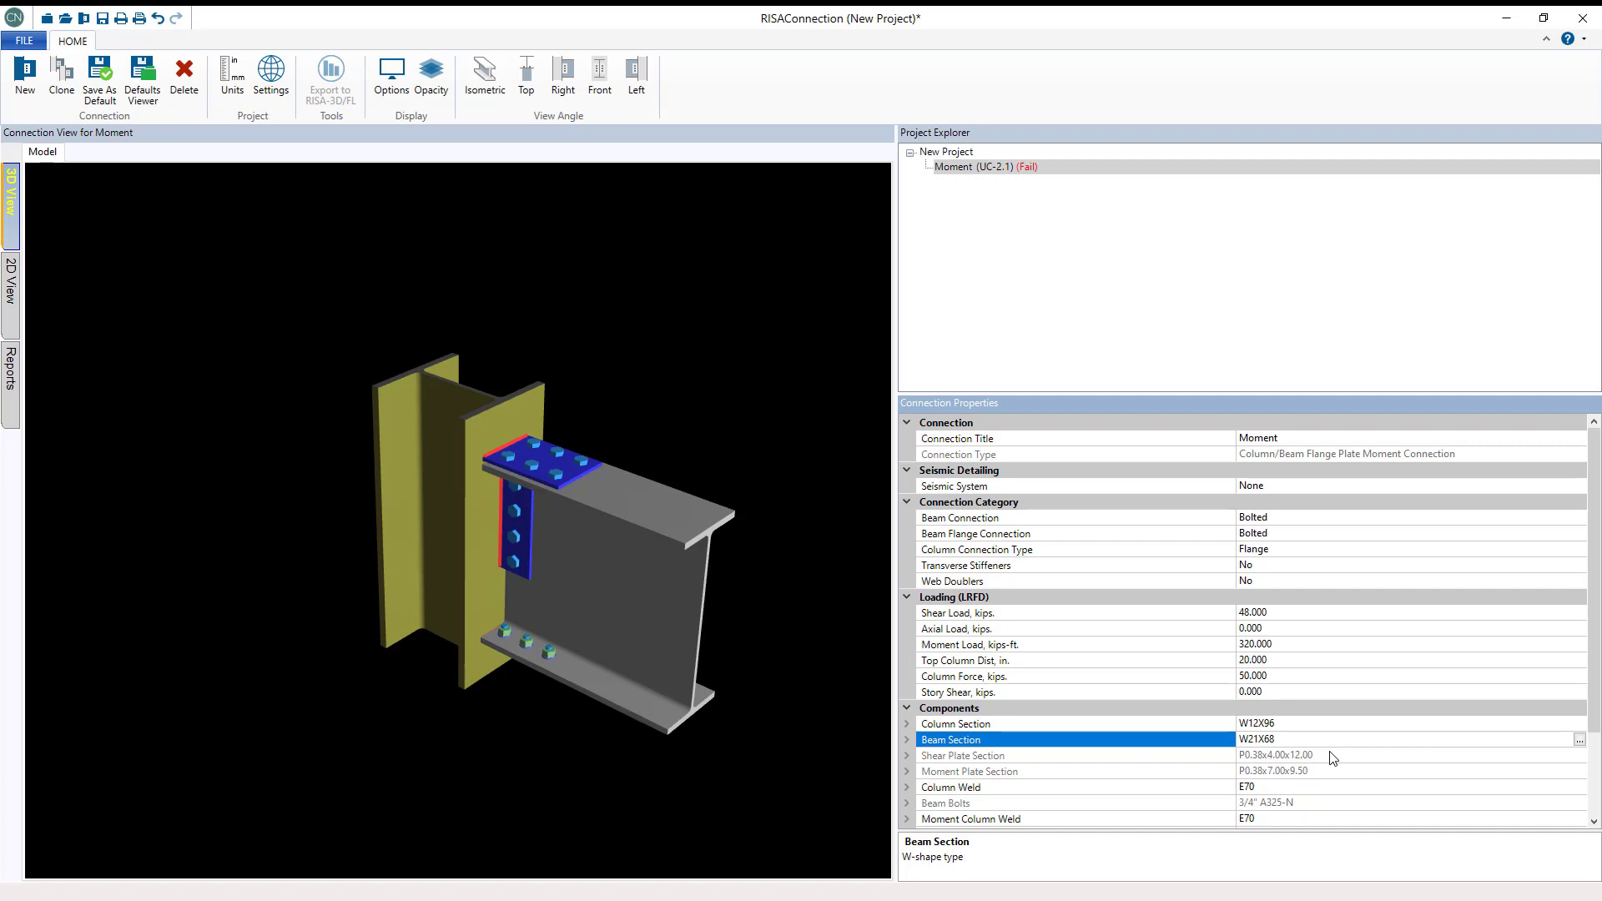
Make the moment beam bolts slip critical with a Class B faying surface
scroll(1332, 757, "down", 3)
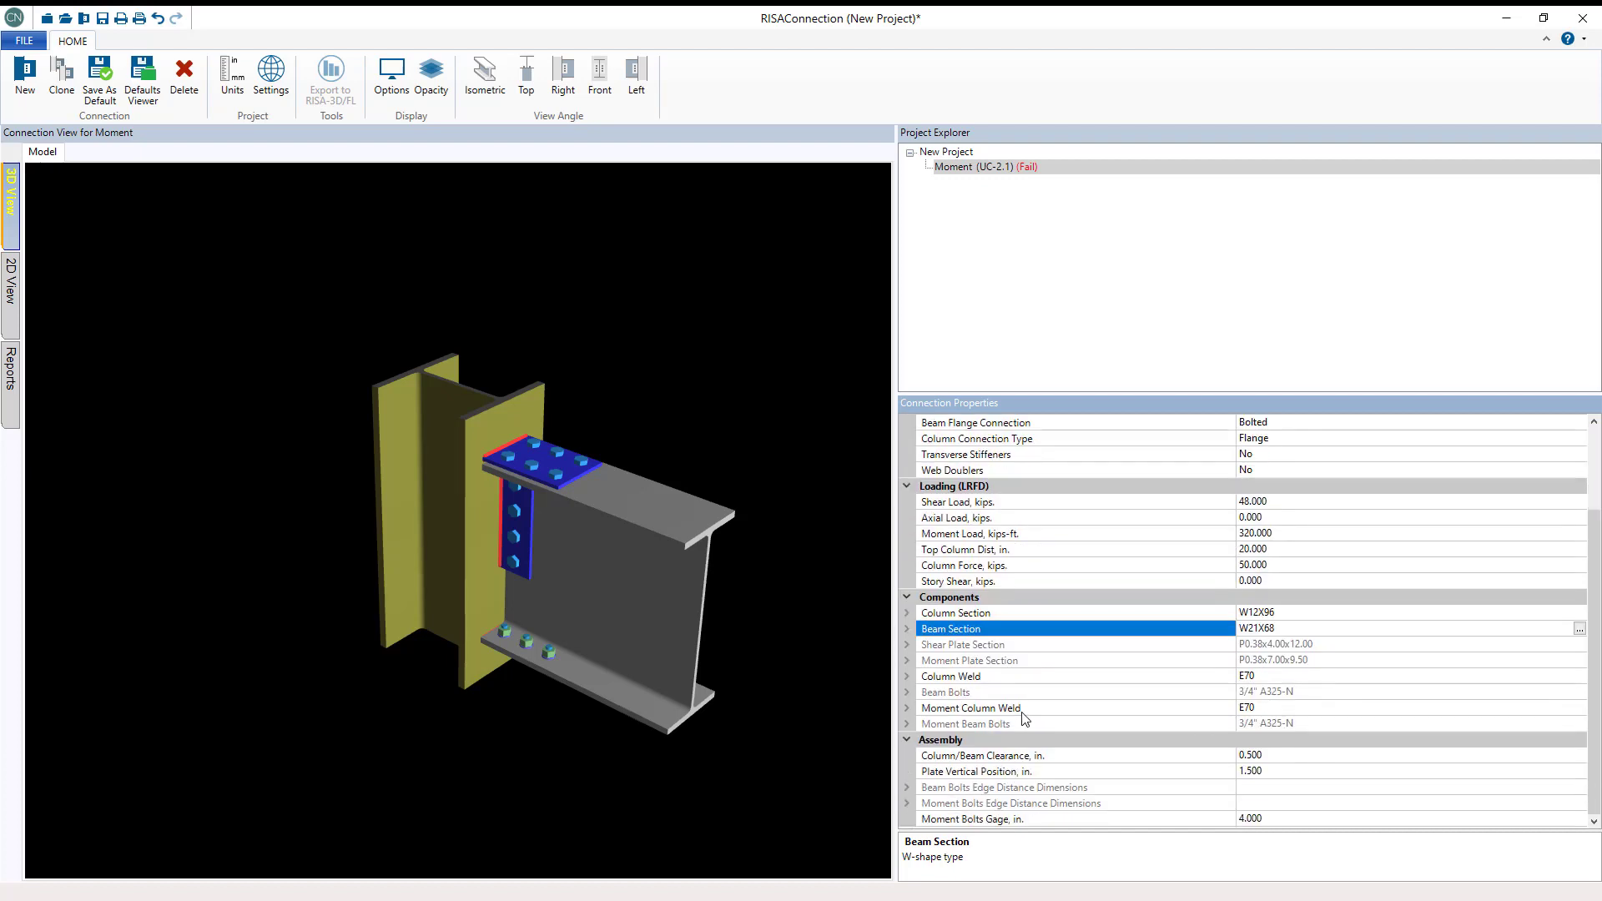
left_click(907, 725)
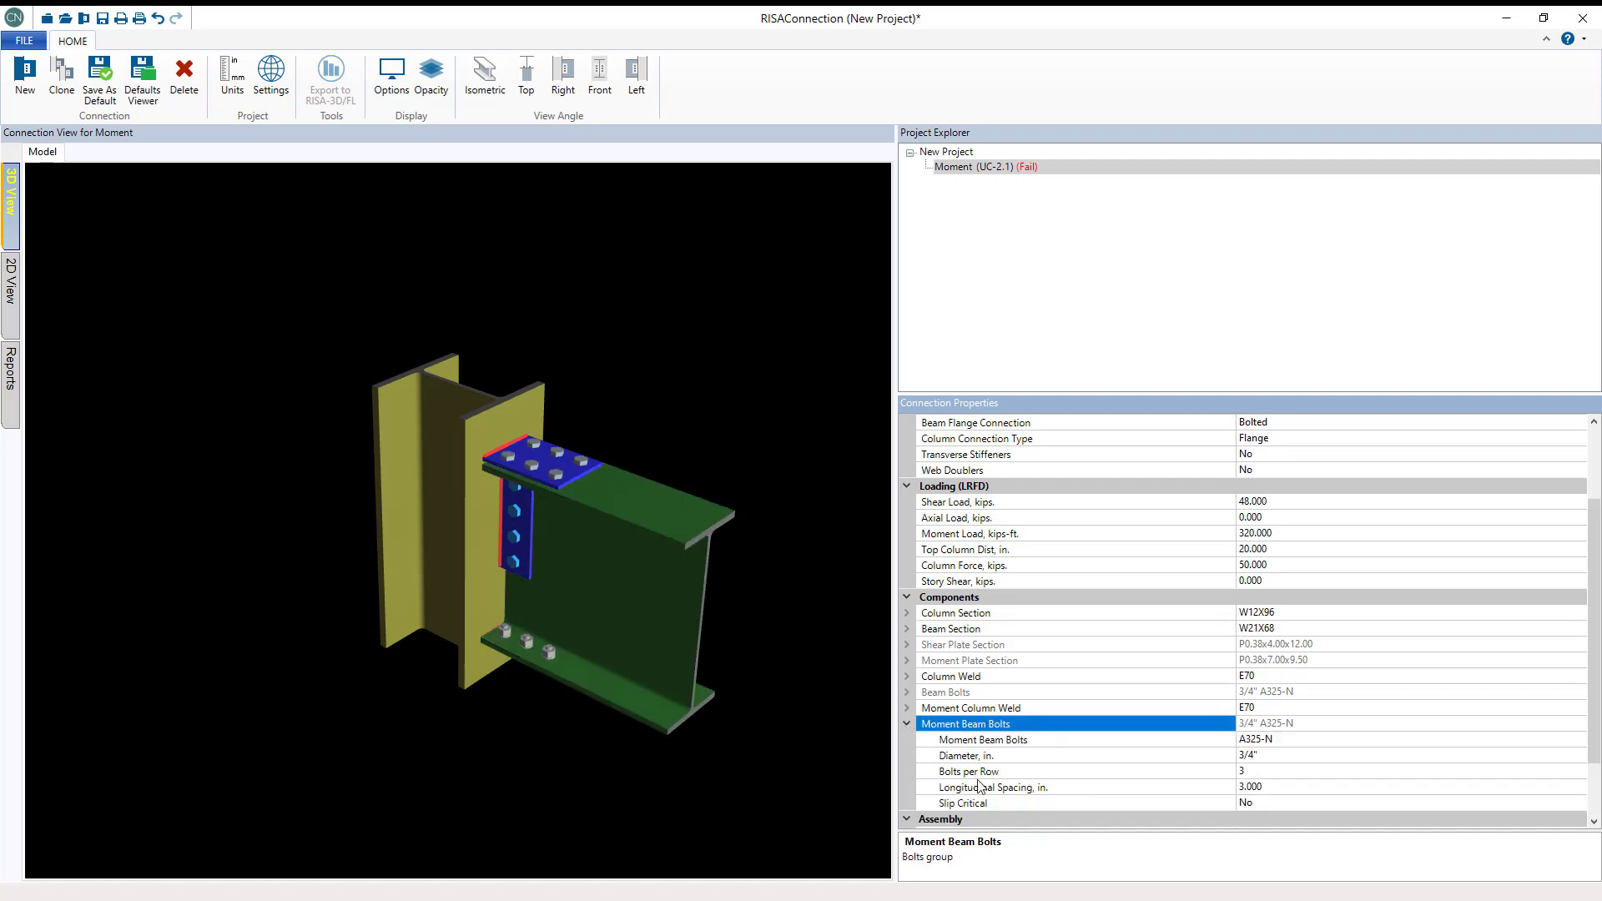
left_click(936, 806)
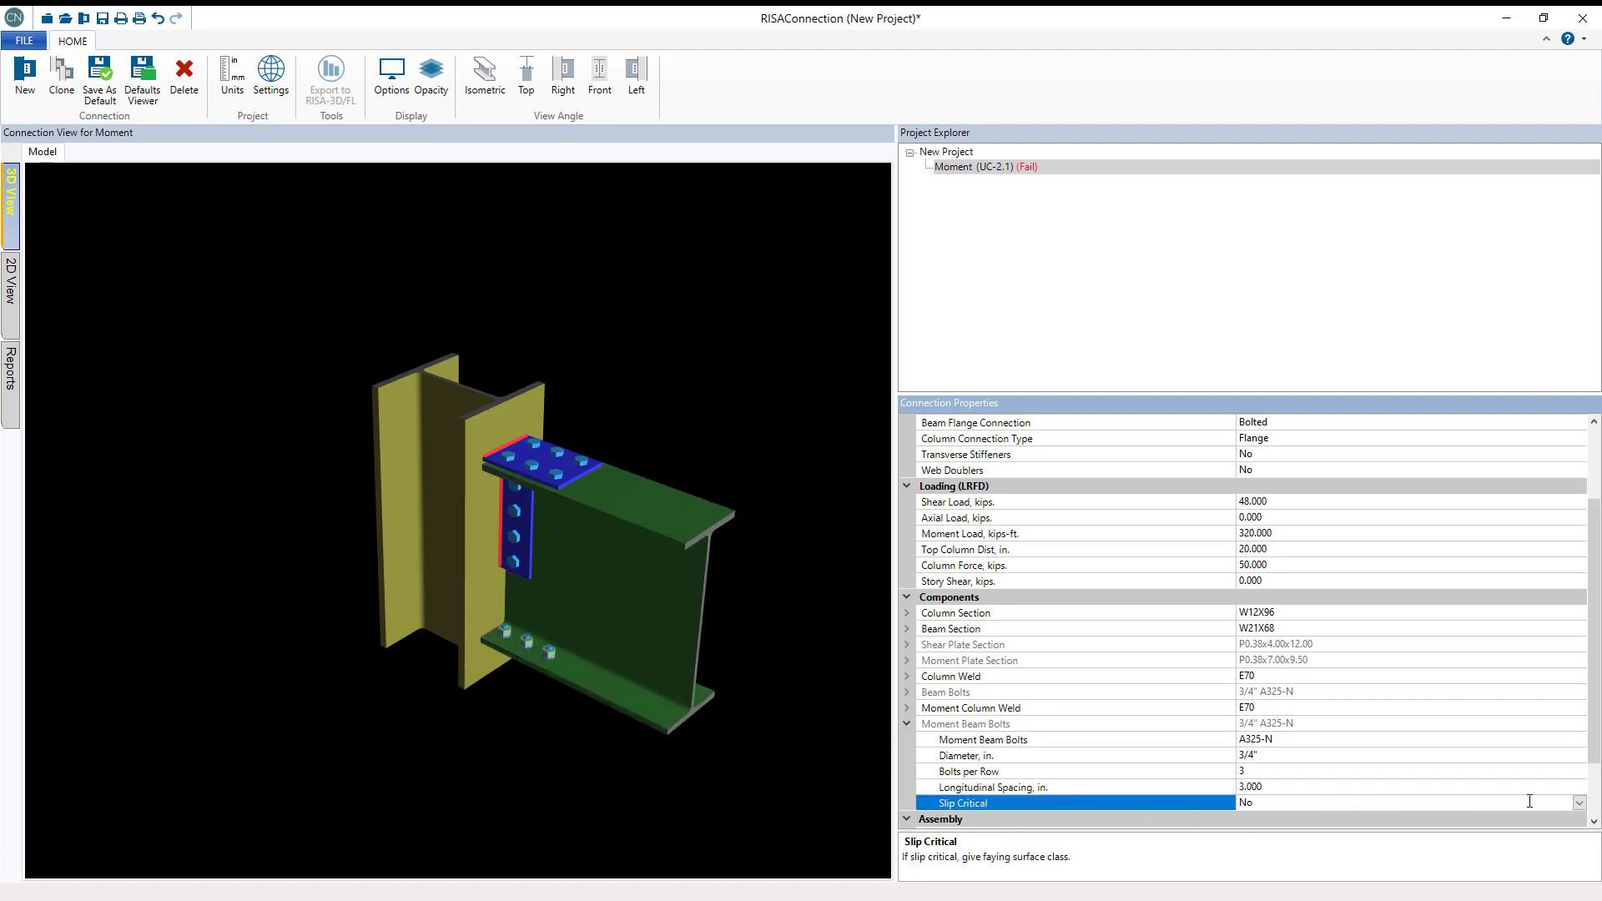
left_click(1580, 805)
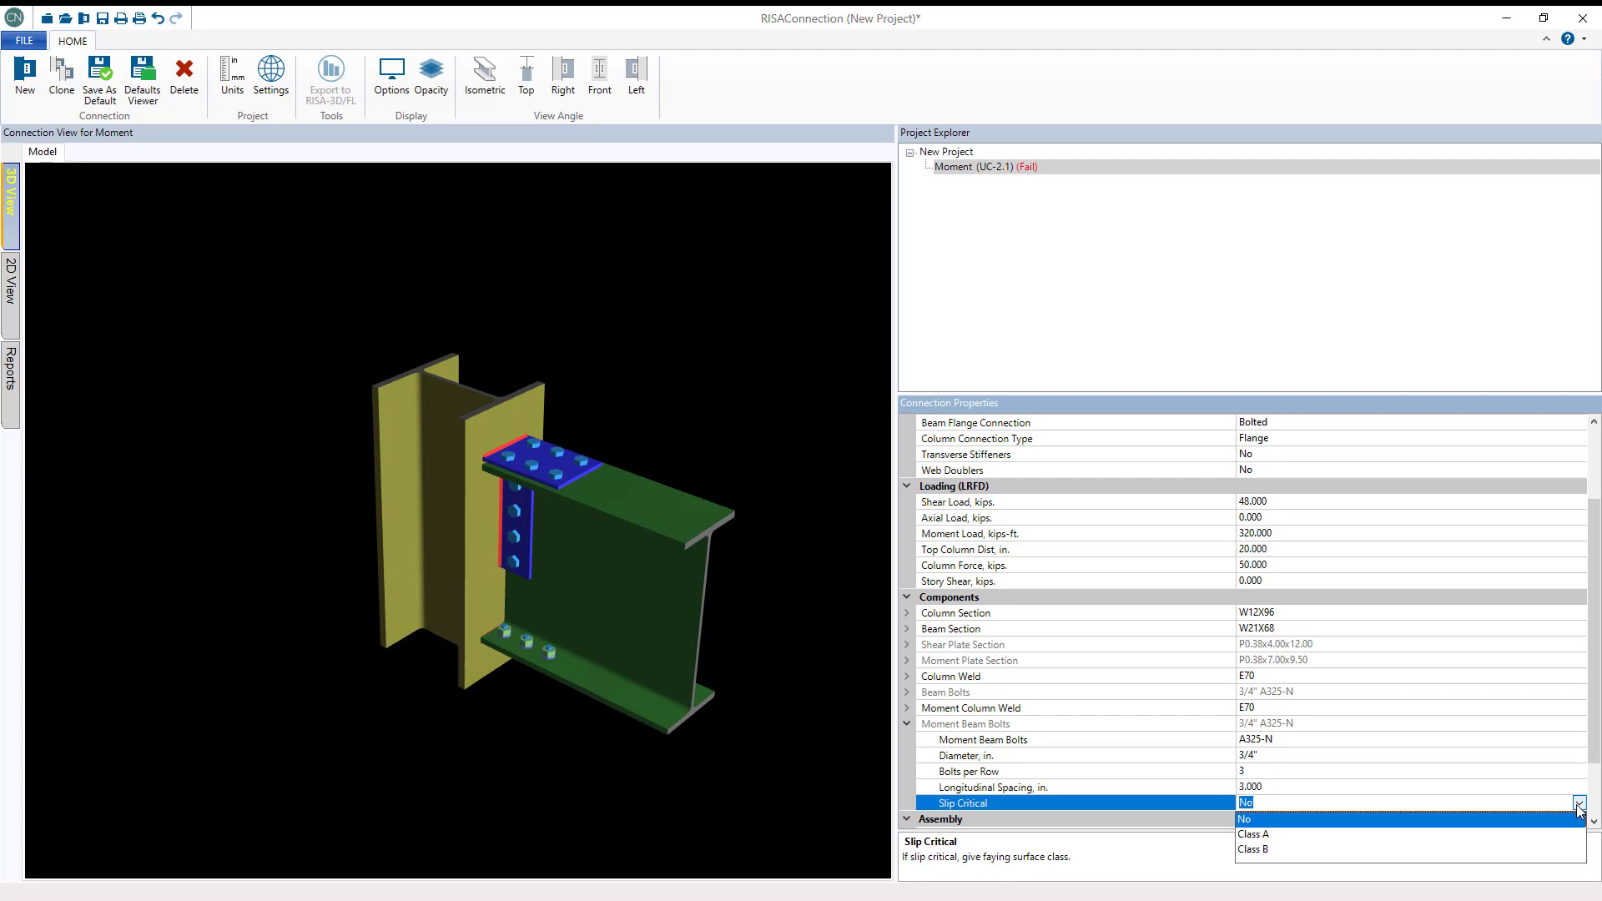
left_click(1264, 856)
left_click(726, 592)
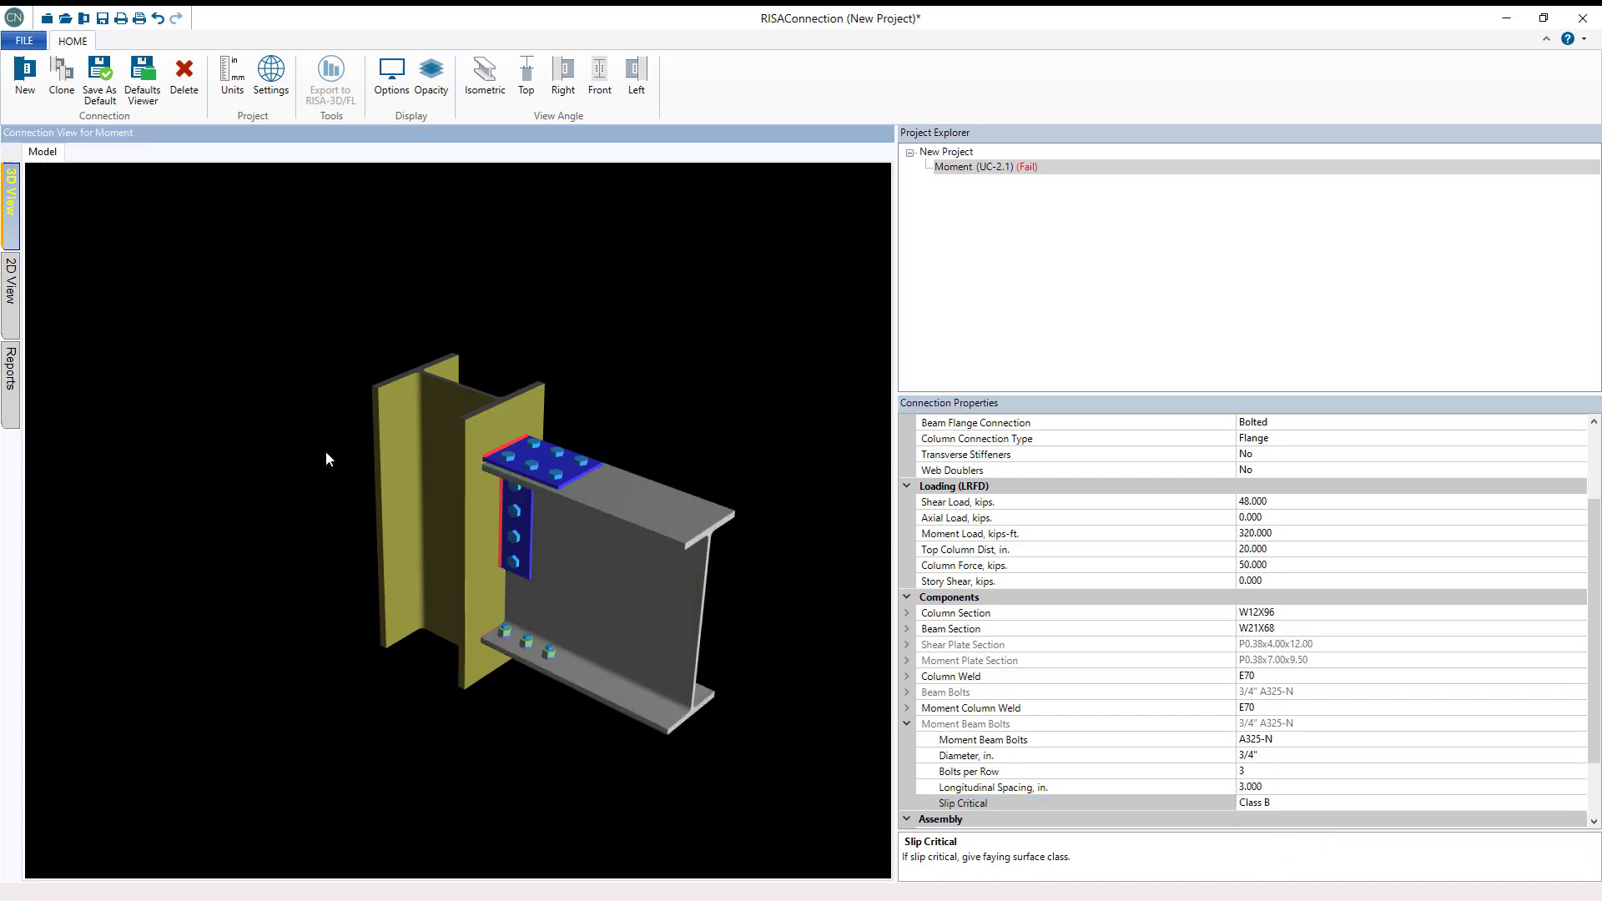
Examine the LRFD results report, expanding the Bolt Shear at Flange Plate and Flange Beam Slip Critical calculations
left_click(12, 382)
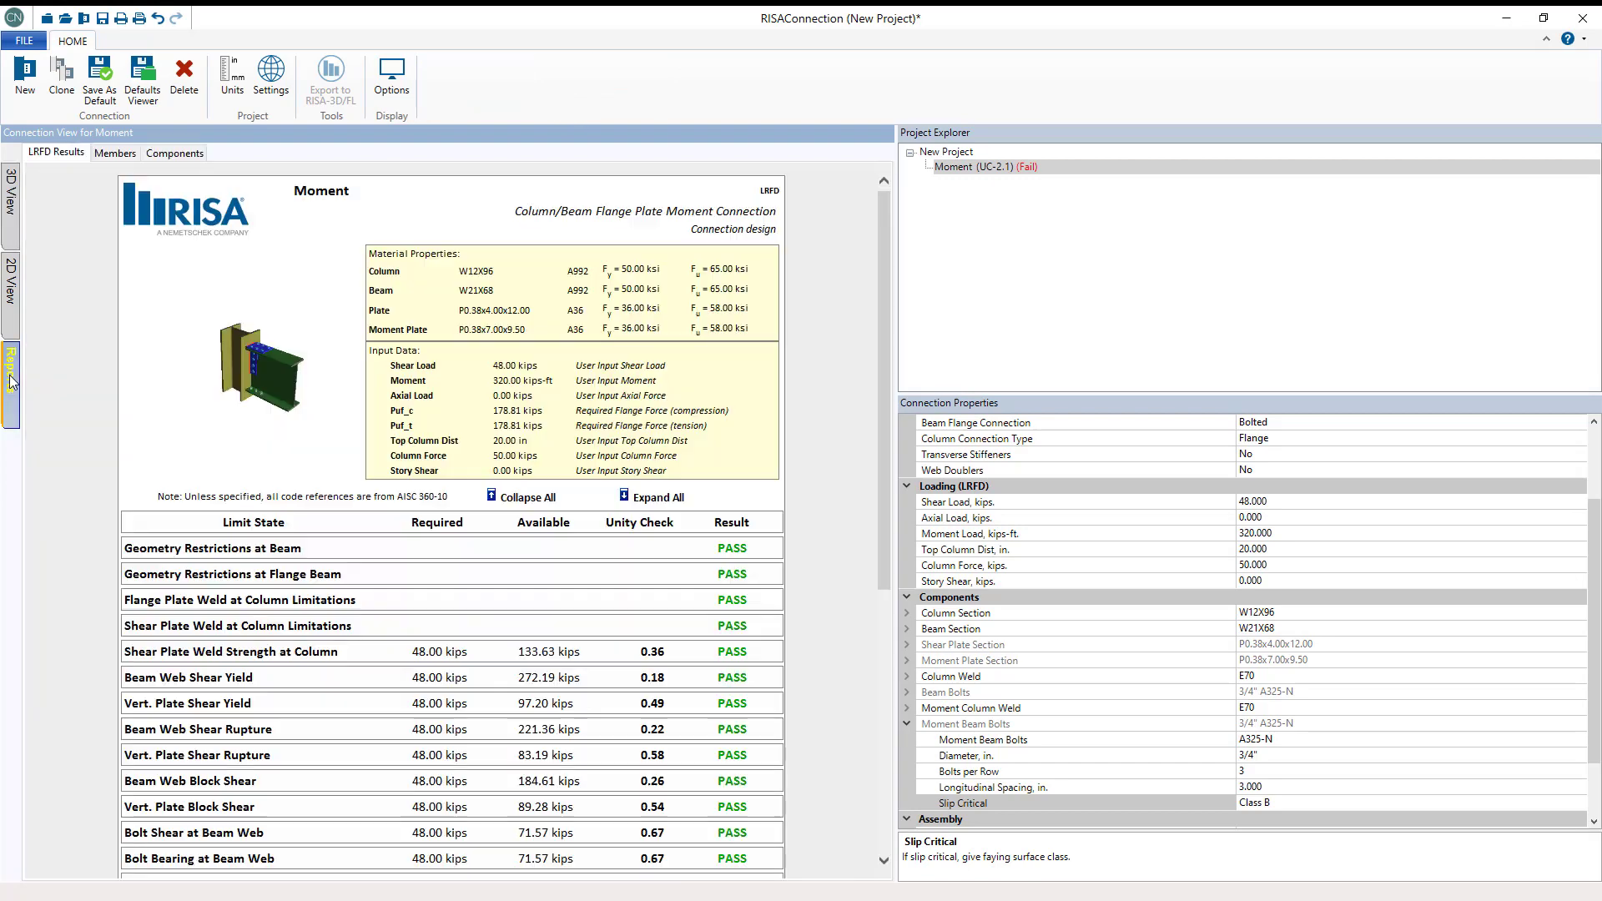
scroll(494, 617, "down", 4)
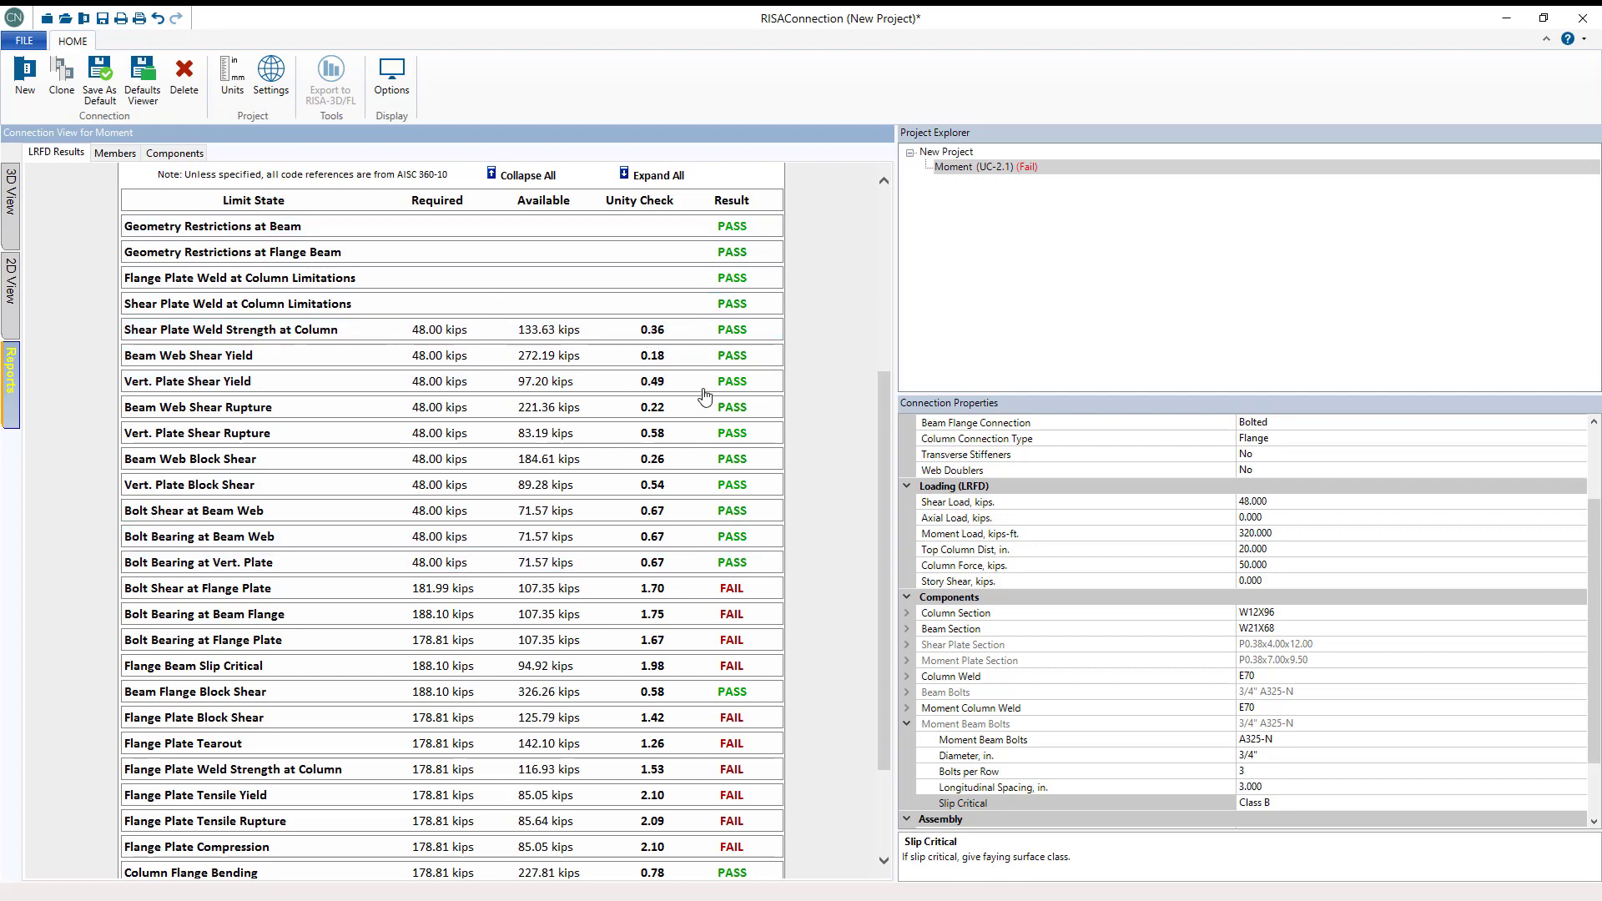
scroll(719, 482, "down", 1)
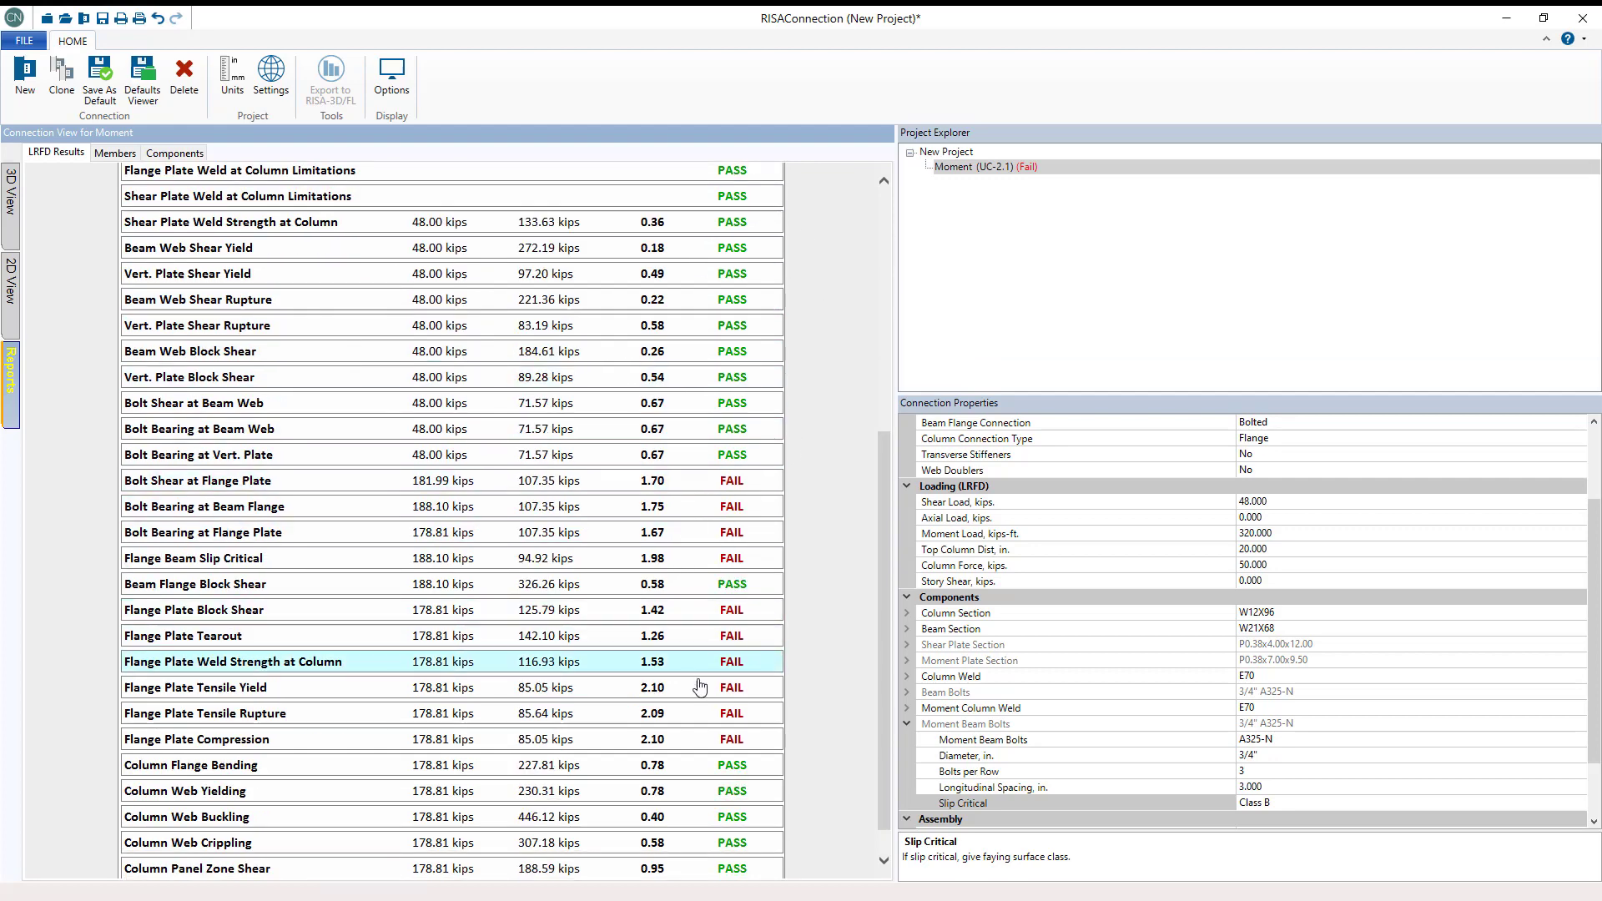
left_click(731, 484)
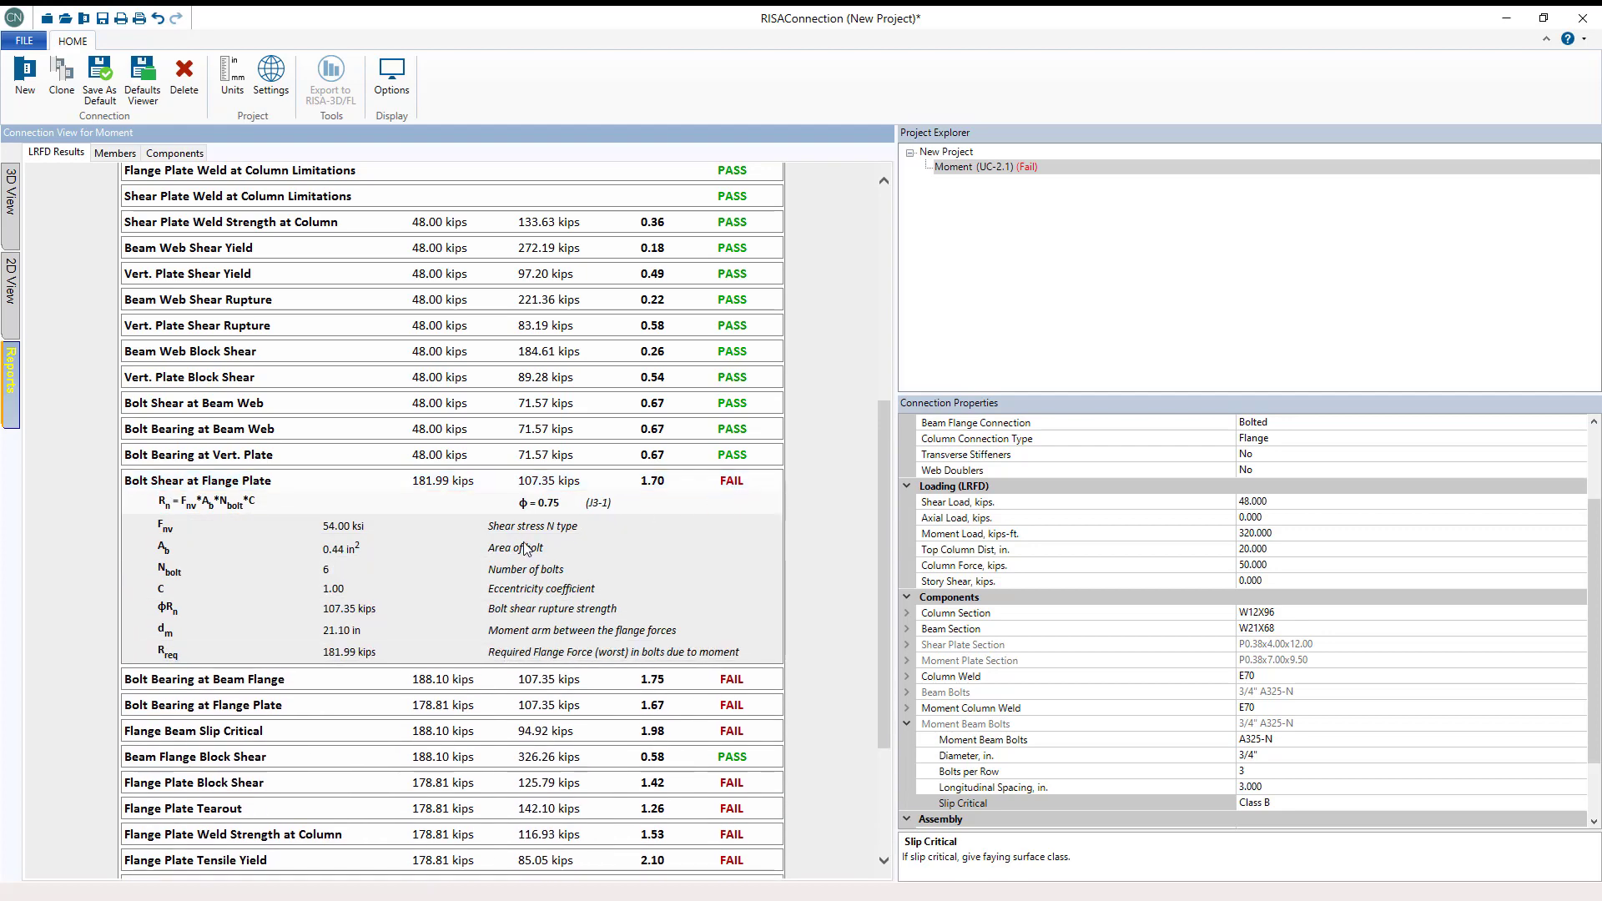
left_click(310, 738)
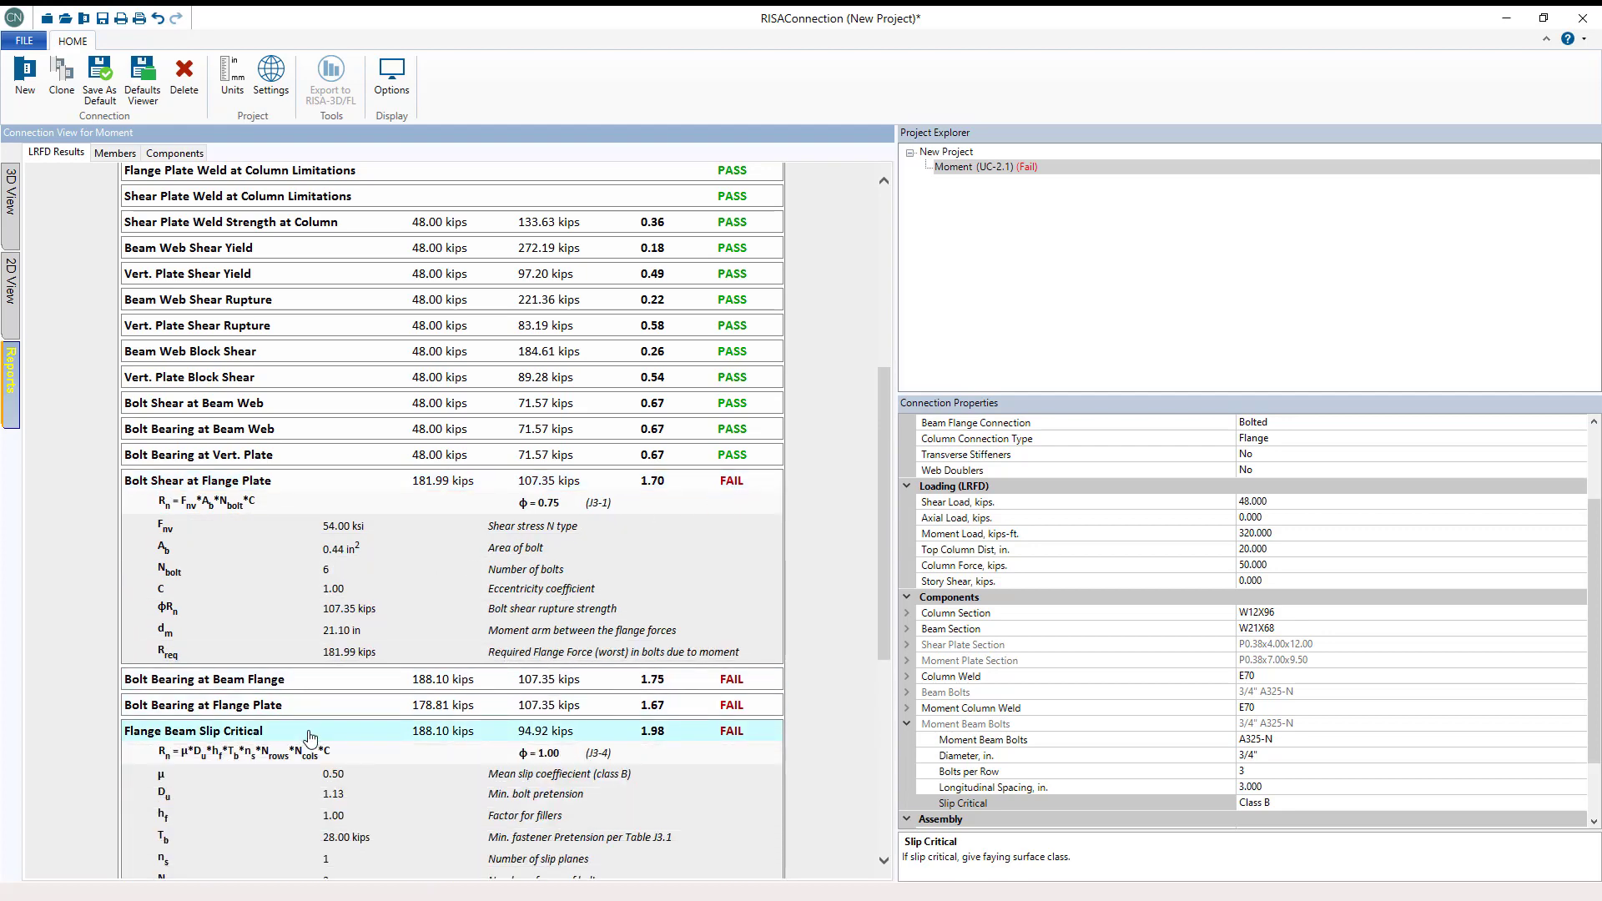
Set the moment beam bolts to 5 bolts per row with a 1" diameter
scroll(309, 733, "down", 3)
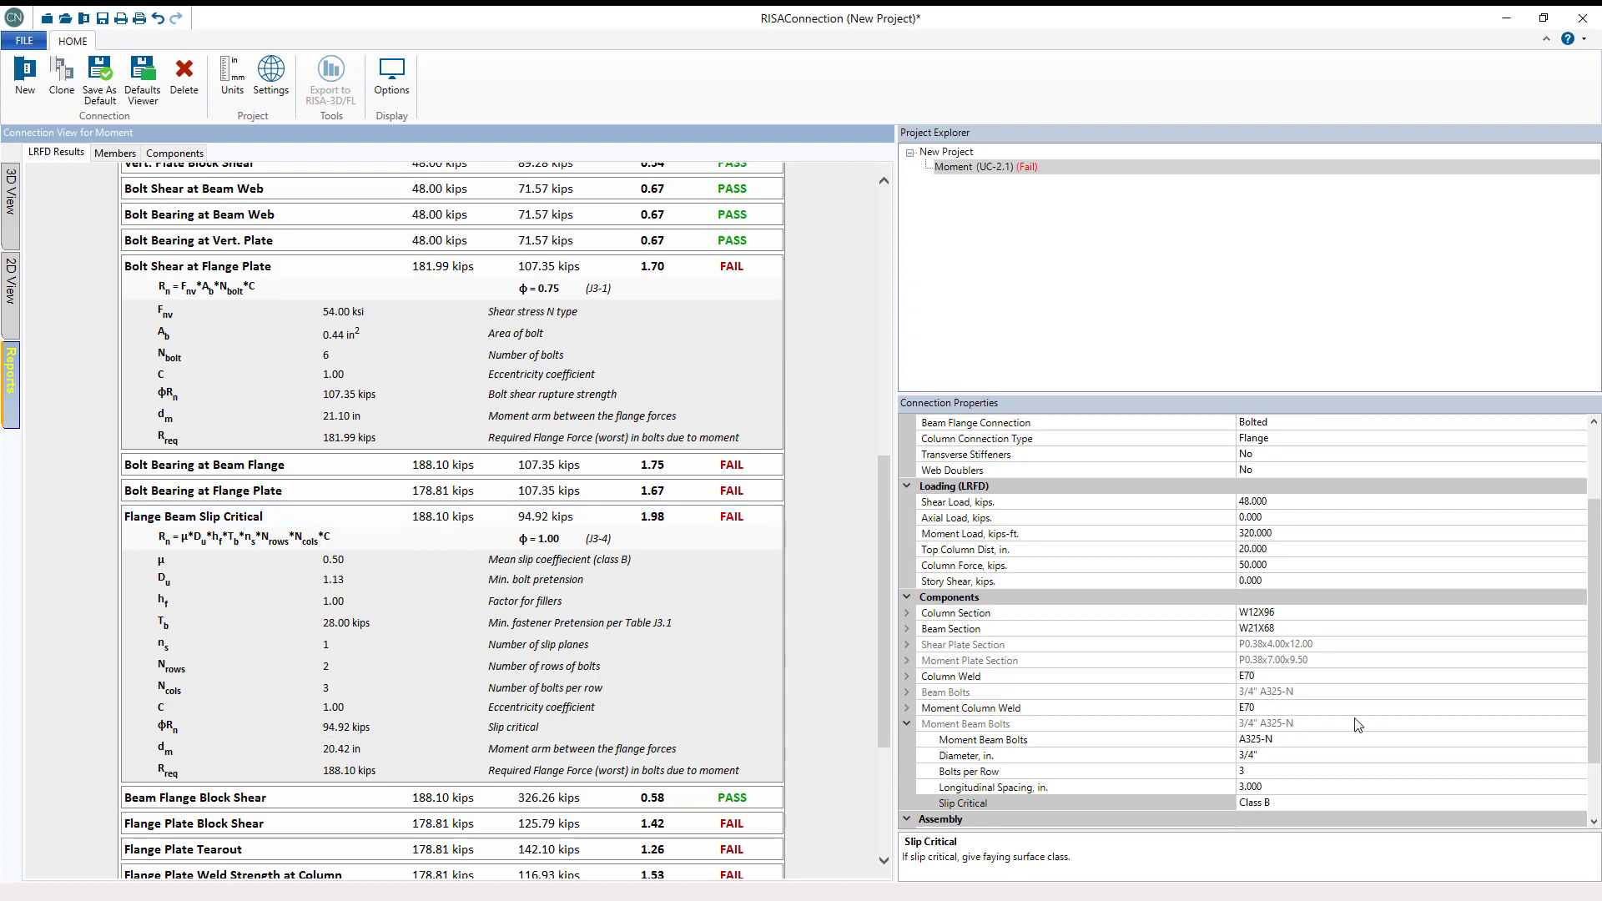
left_click(1477, 772)
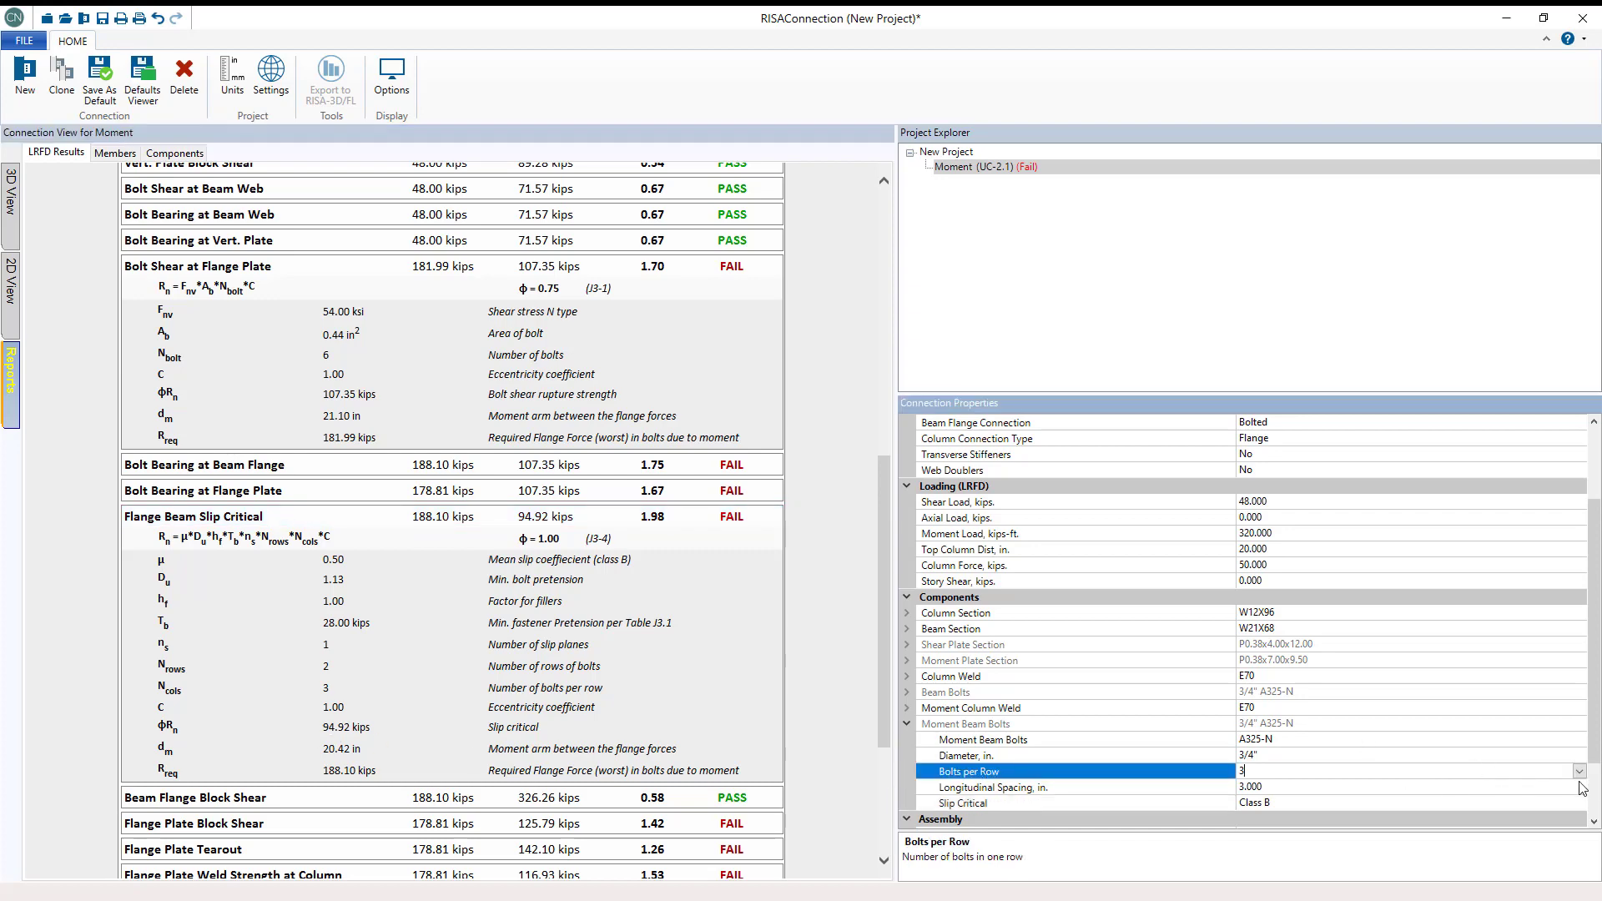
left_click(1579, 772)
left_click(1293, 664)
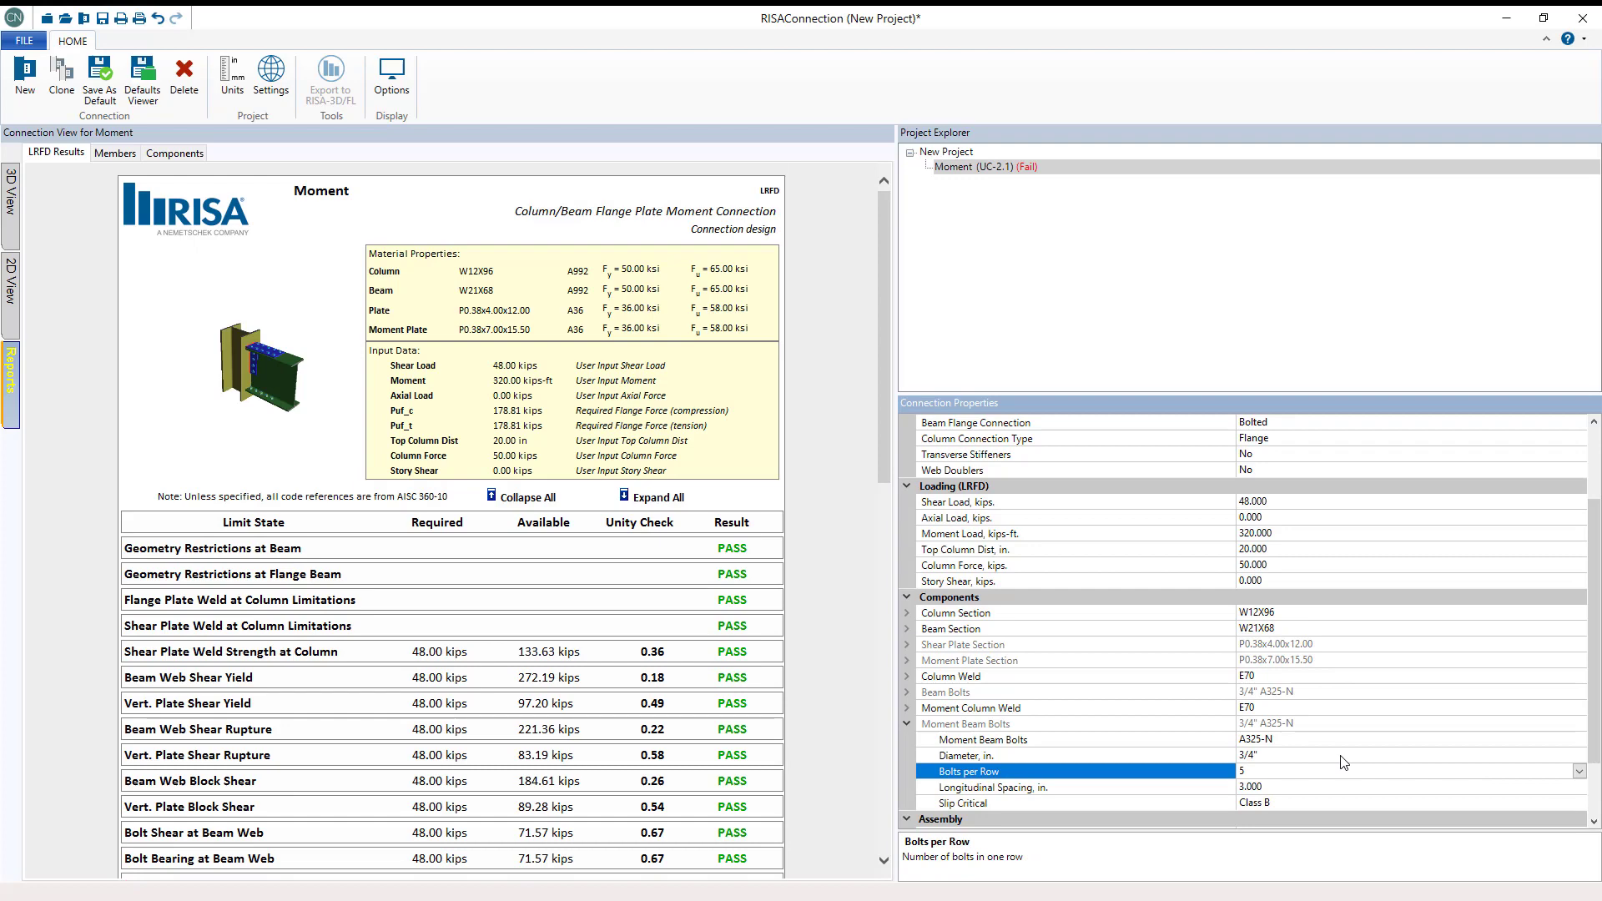
left_click(1342, 755)
left_click(1579, 755)
left_click(1294, 685)
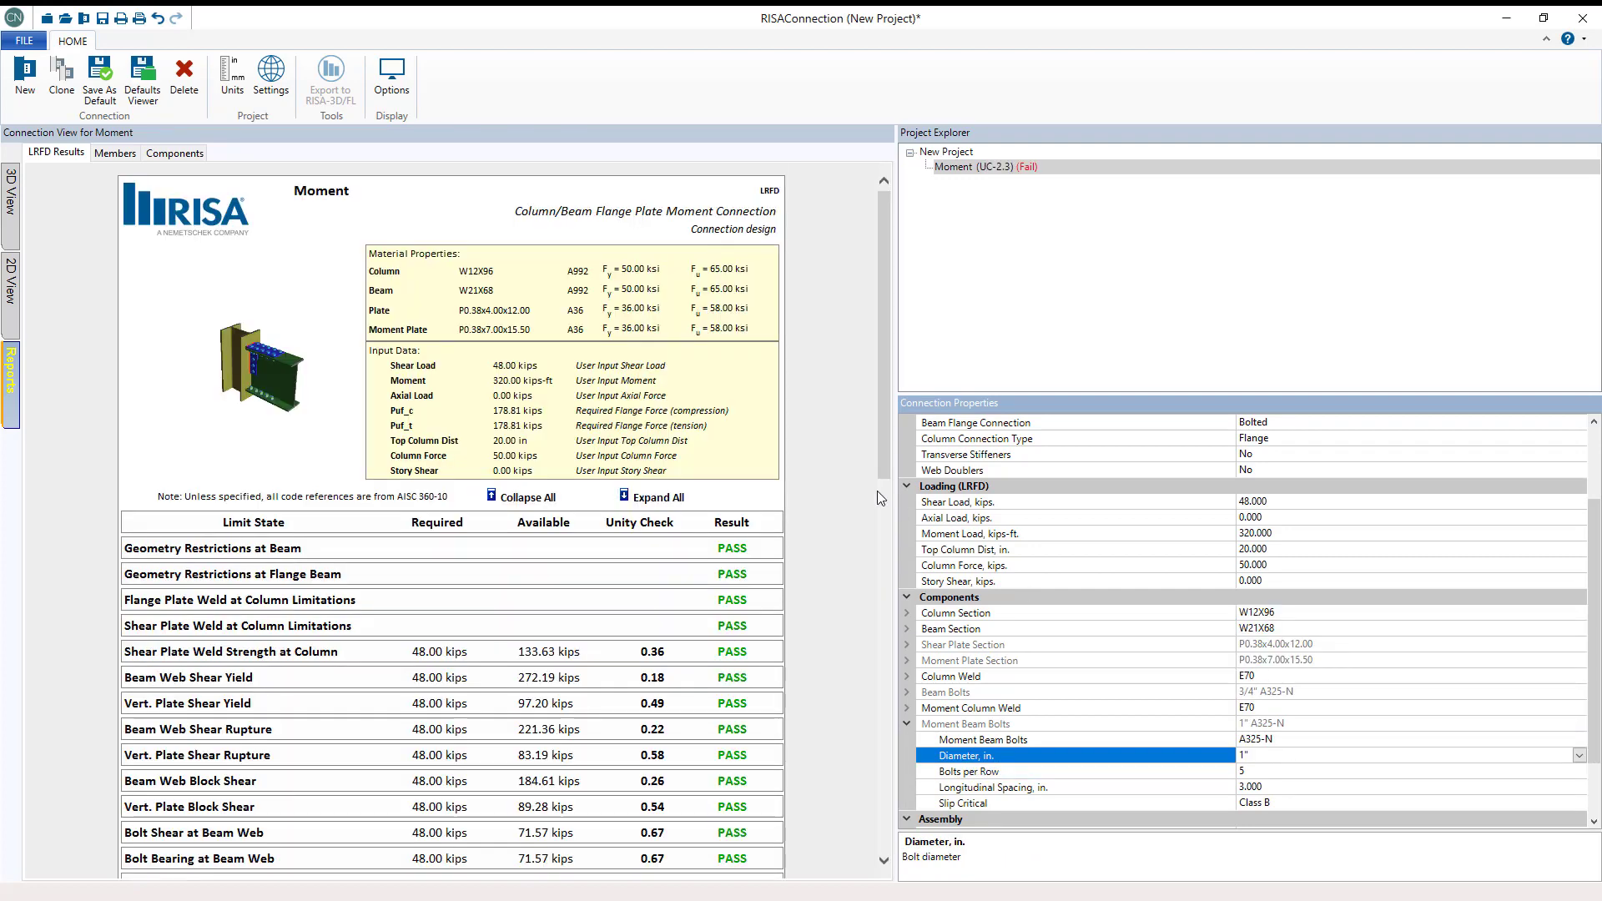
Show the connection in the 3D view and set the moment plate thickness to 0.875 in
left_click(10, 196)
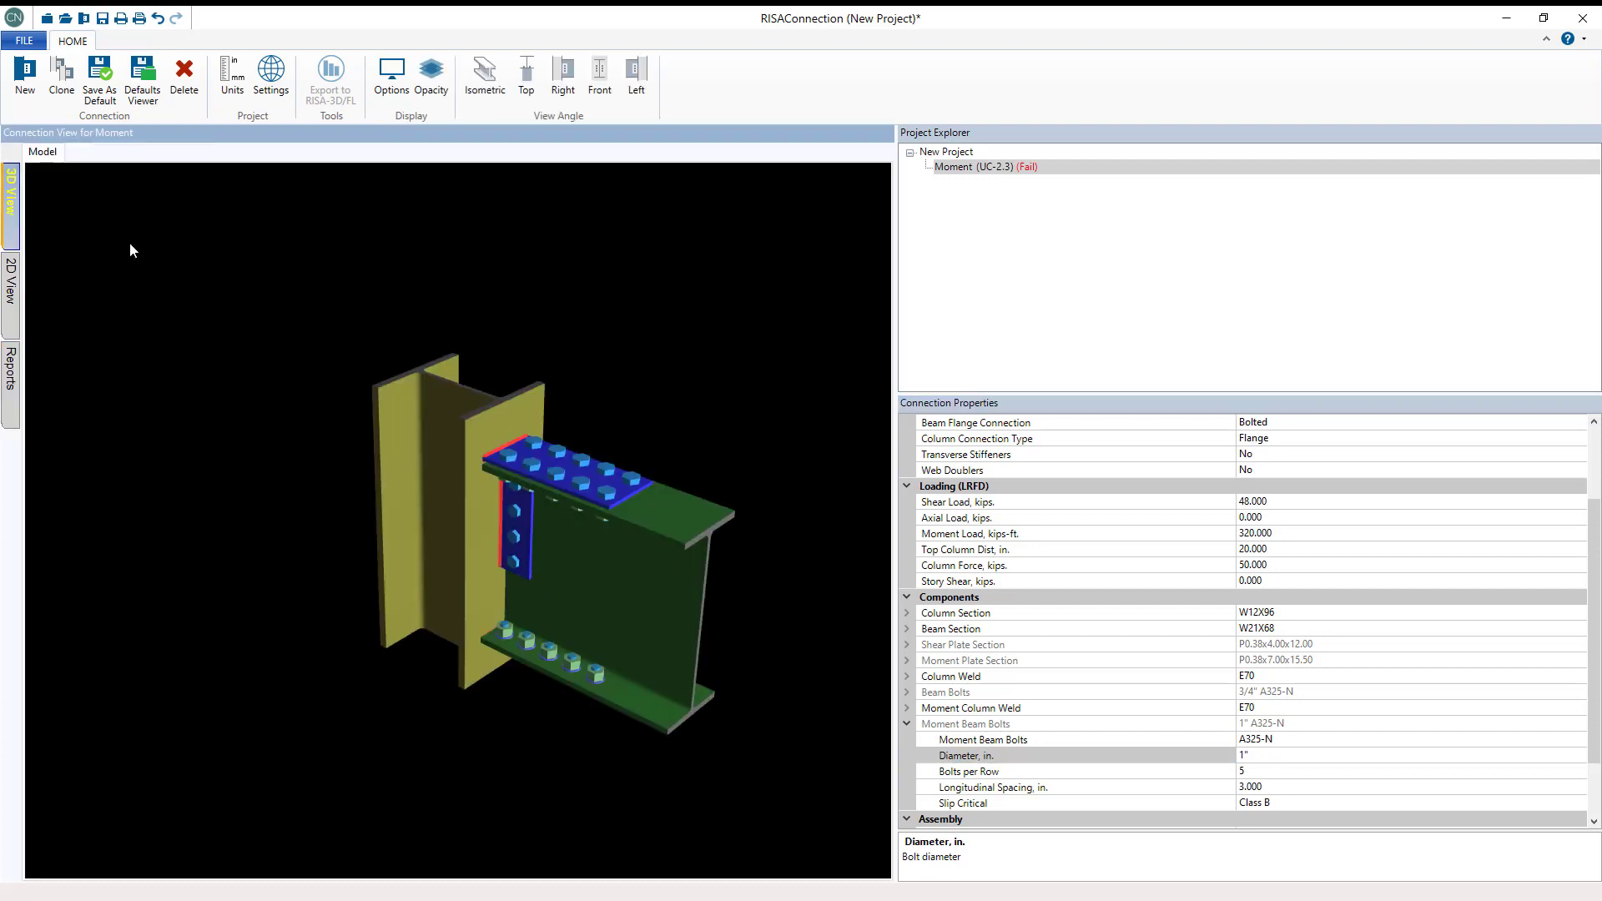
left_click(906, 660)
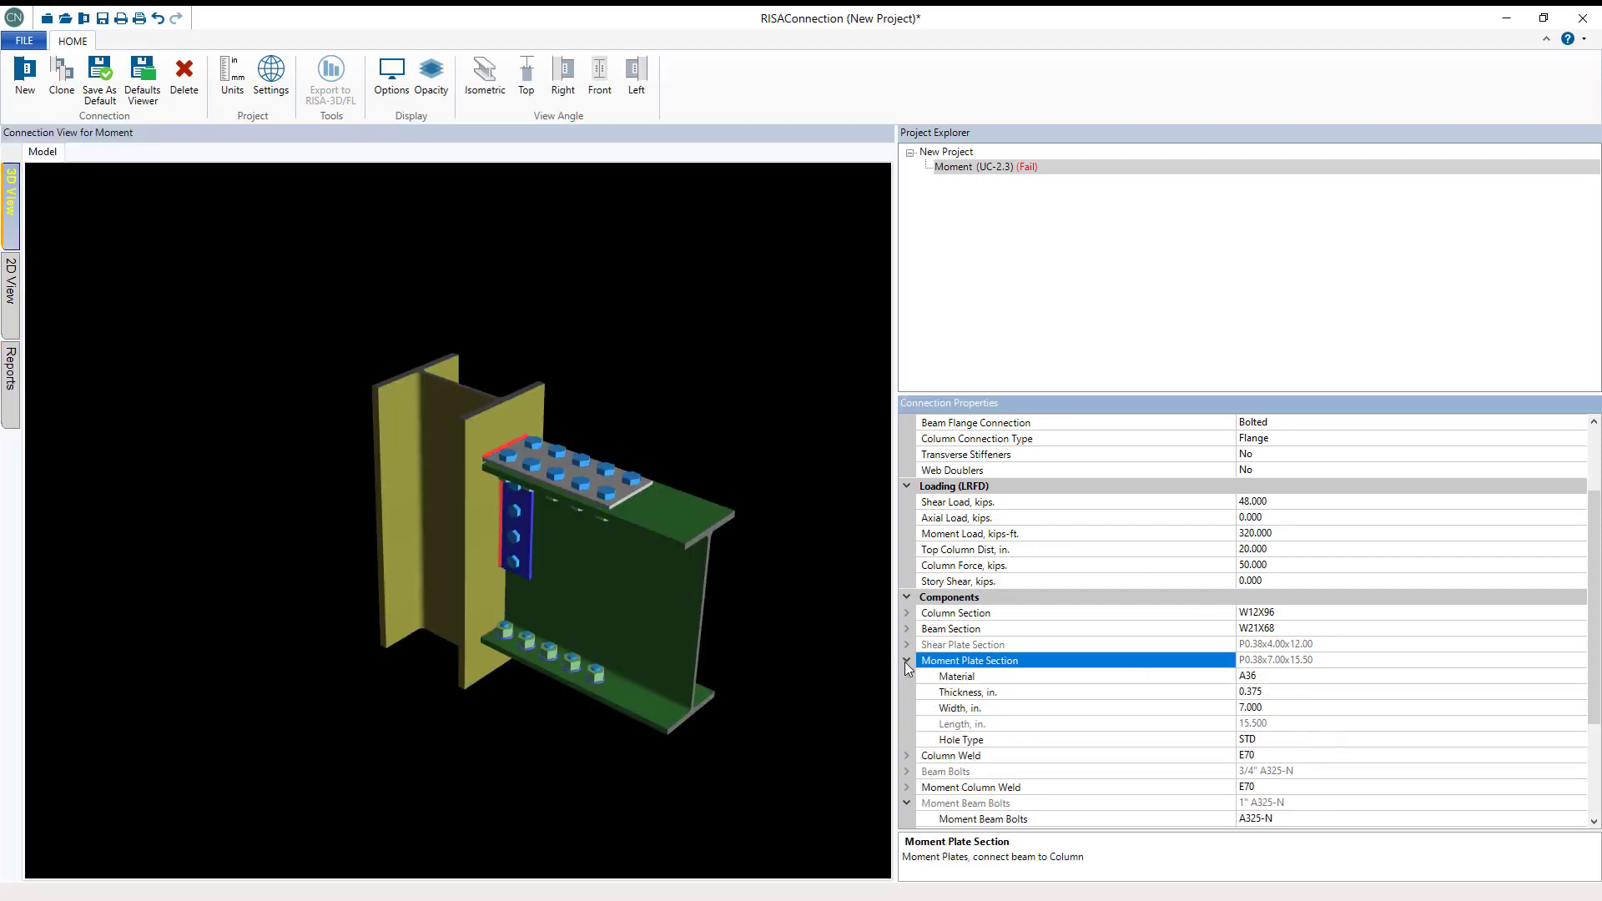
left_click(1274, 692)
left_click_drag(1260, 692, 1209, 695)
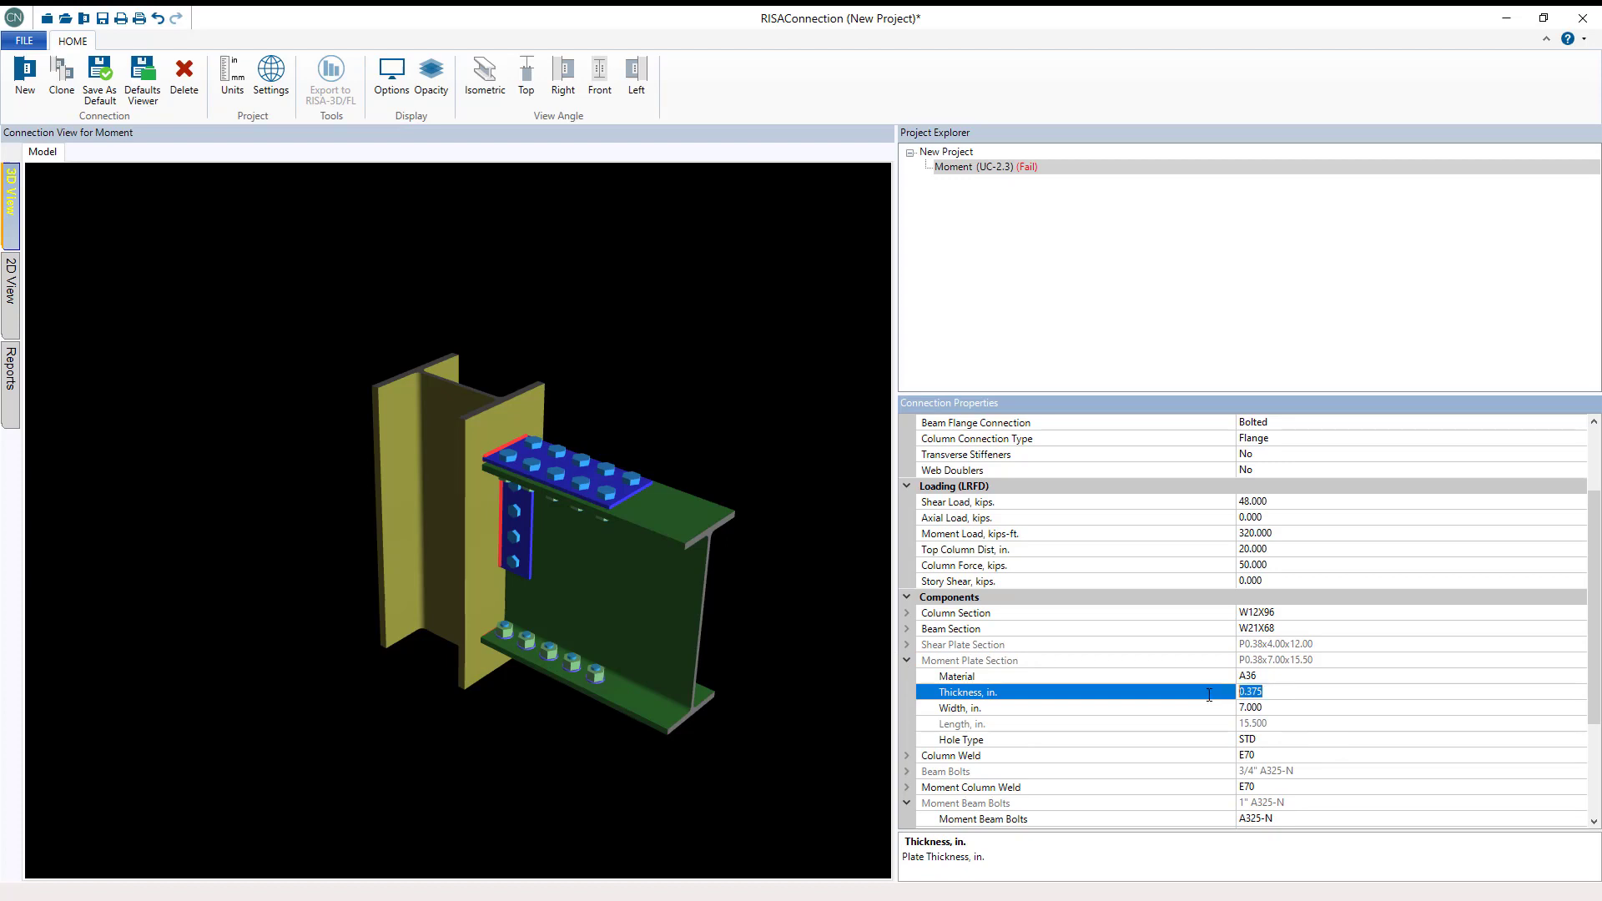
type(".87")
key("Return")
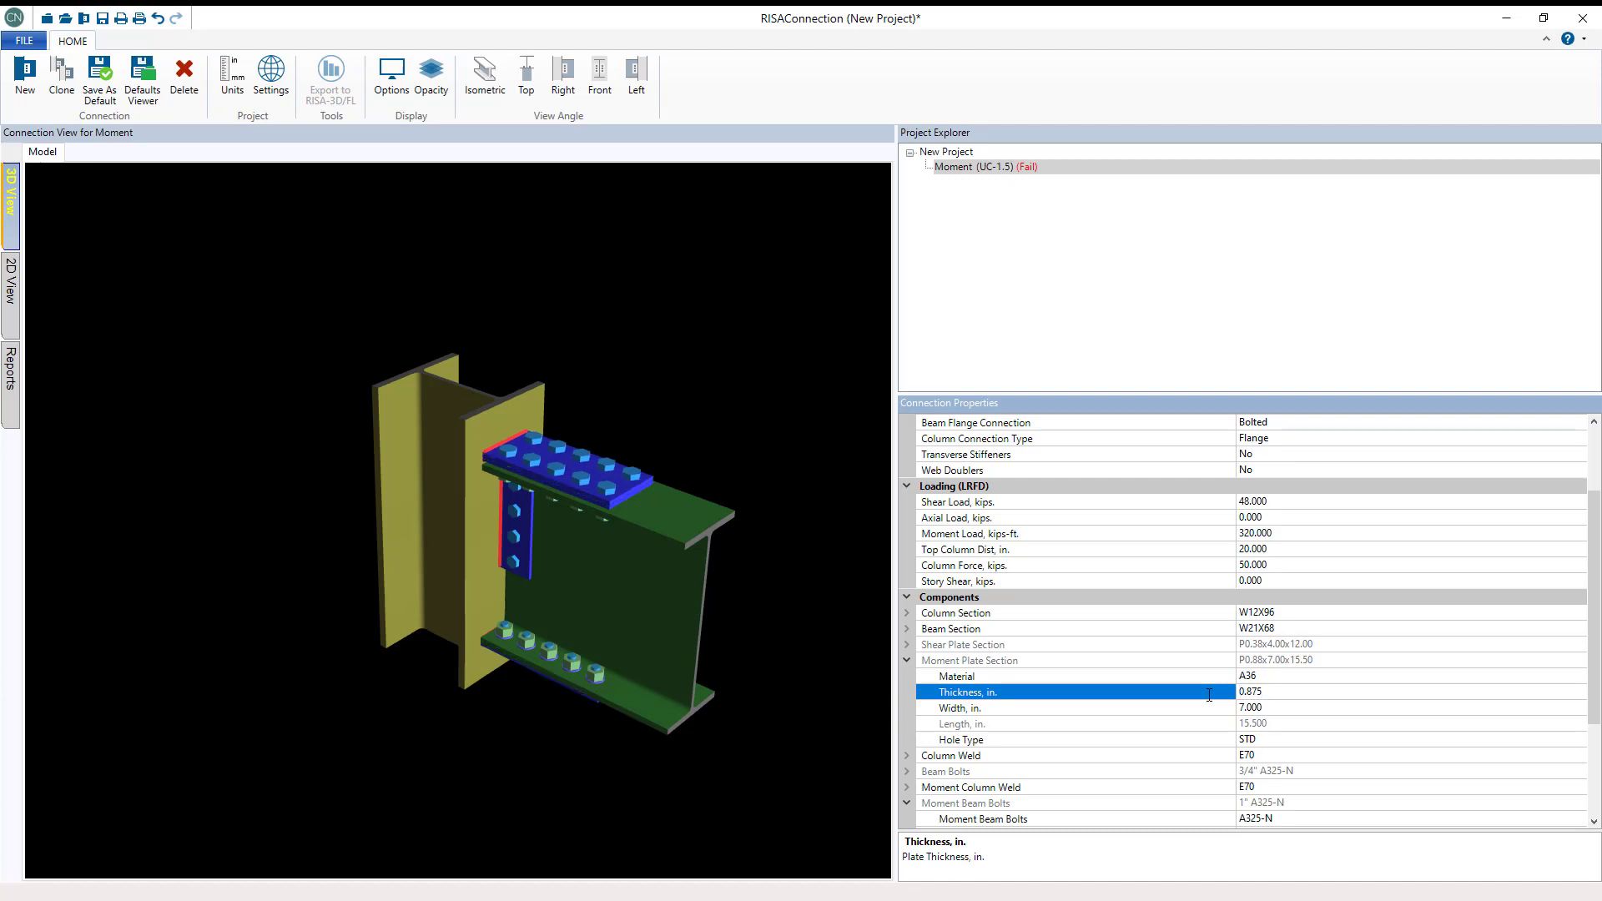
Change the moment column weld type to PJP with an effective throat of 0.625 in
left_click(908, 788)
scroll(1143, 776, "down", 4)
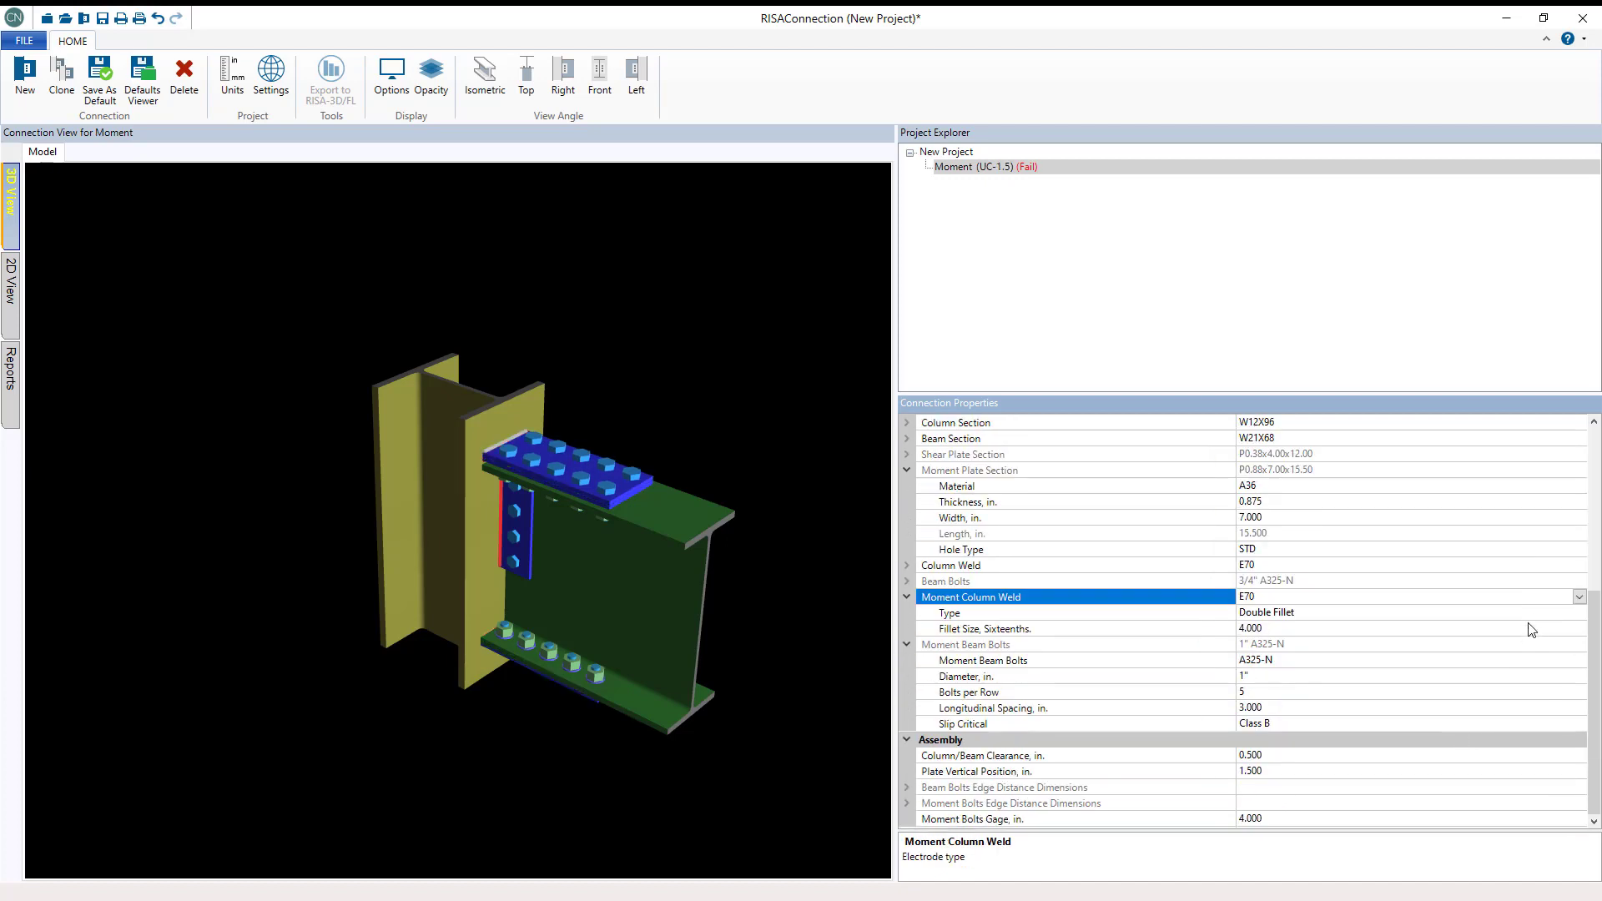
left_click(1569, 613)
left_click(1579, 613)
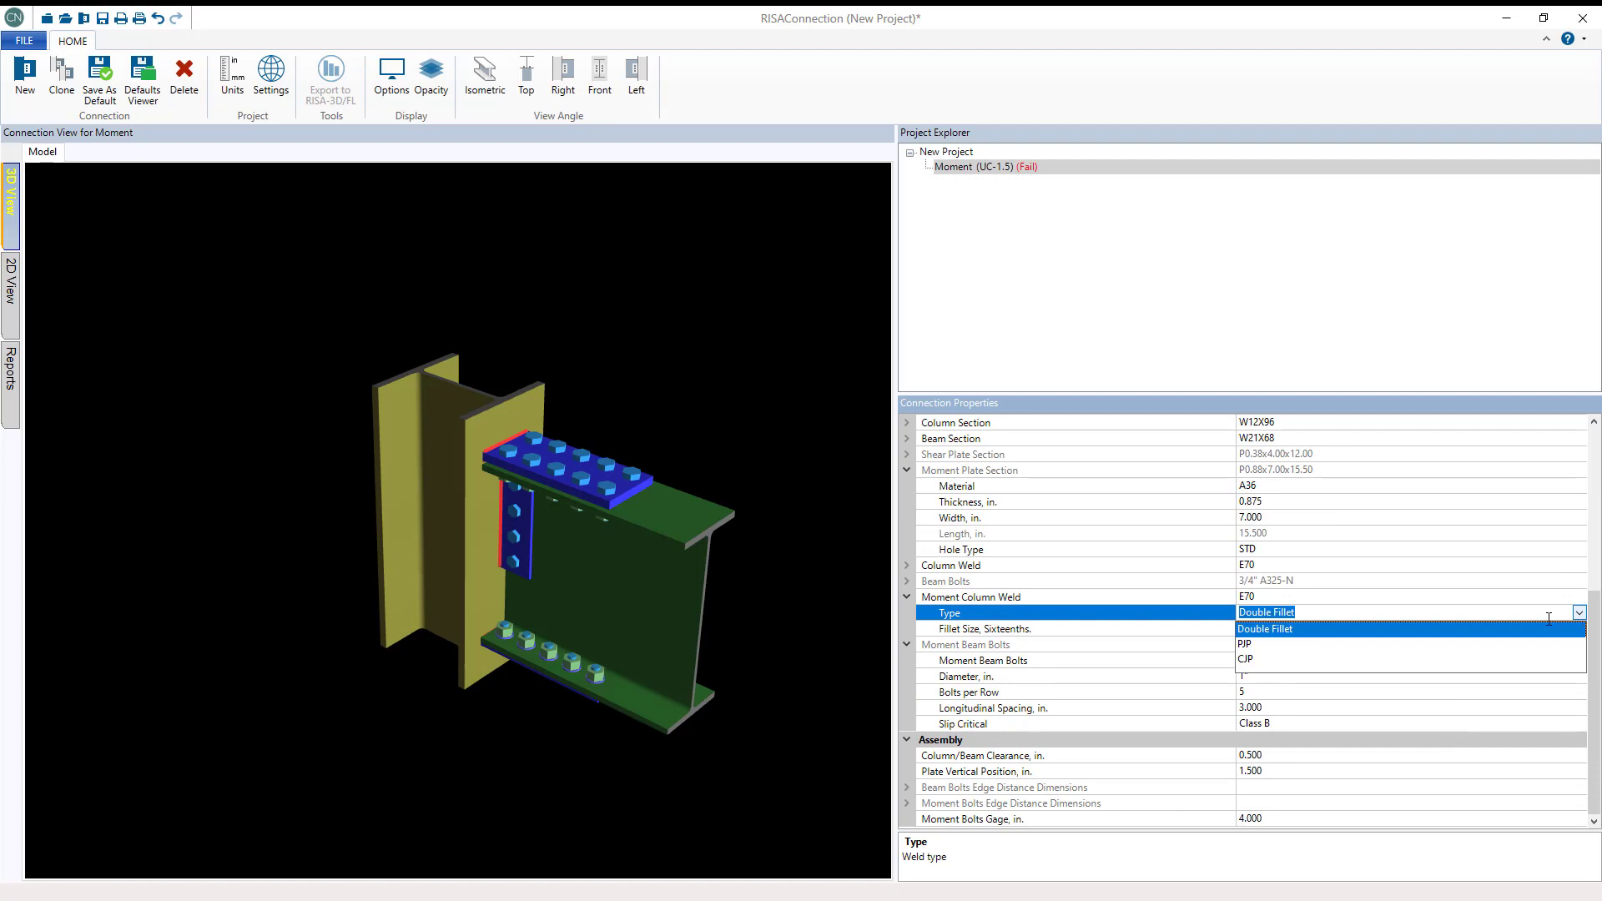
left_click(1257, 646)
left_click(1285, 629)
type(".62")
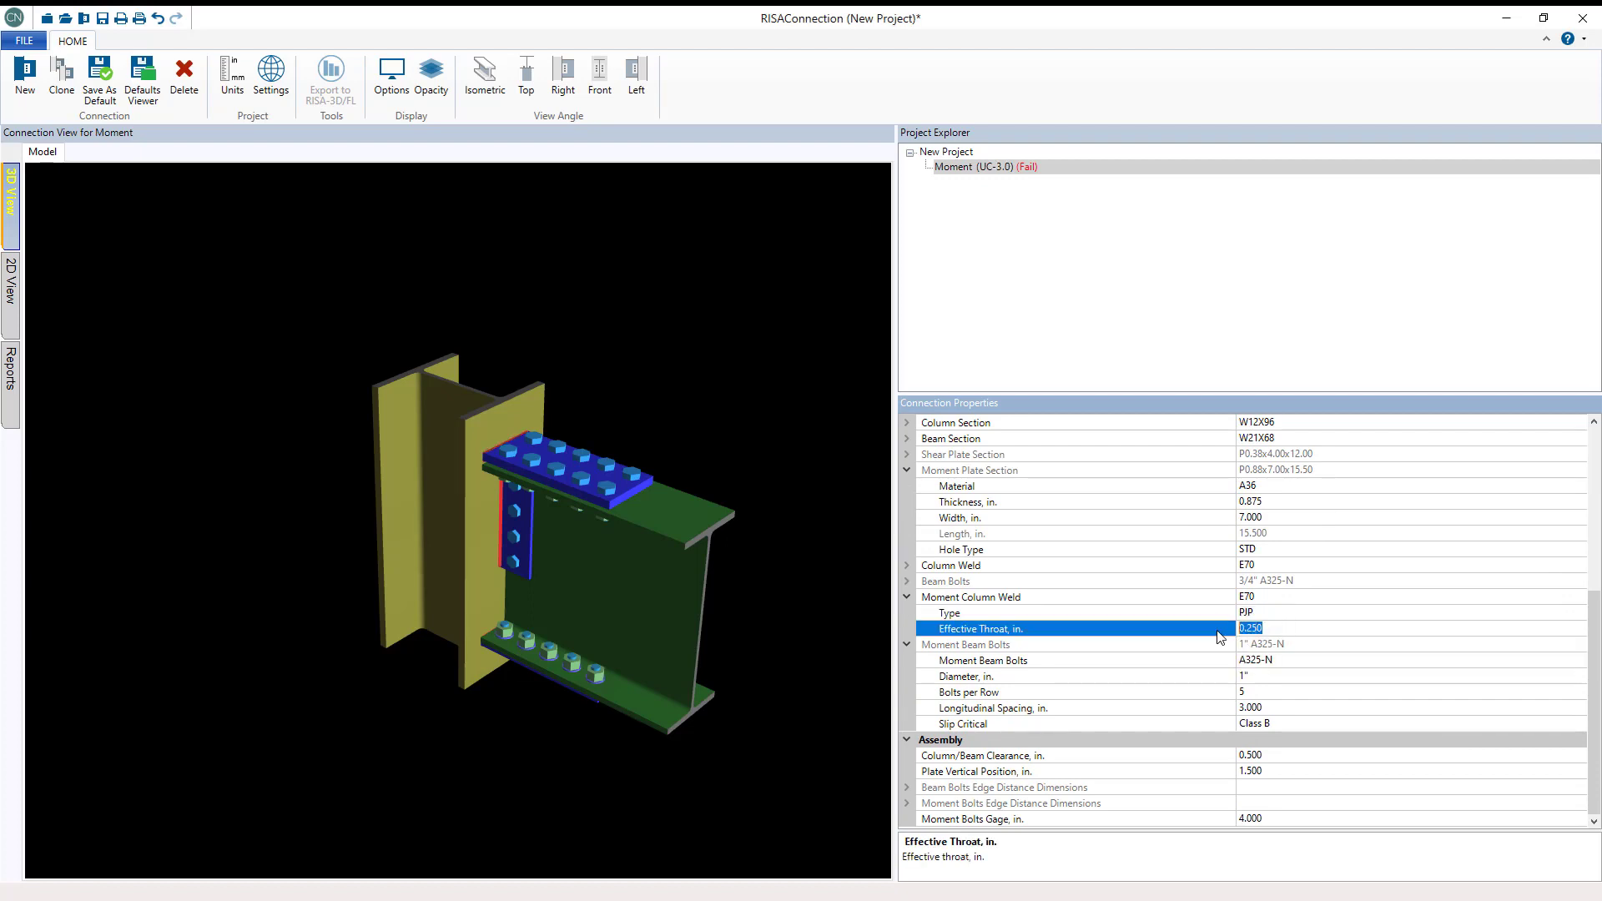
type("5")
left_click(1293, 674)
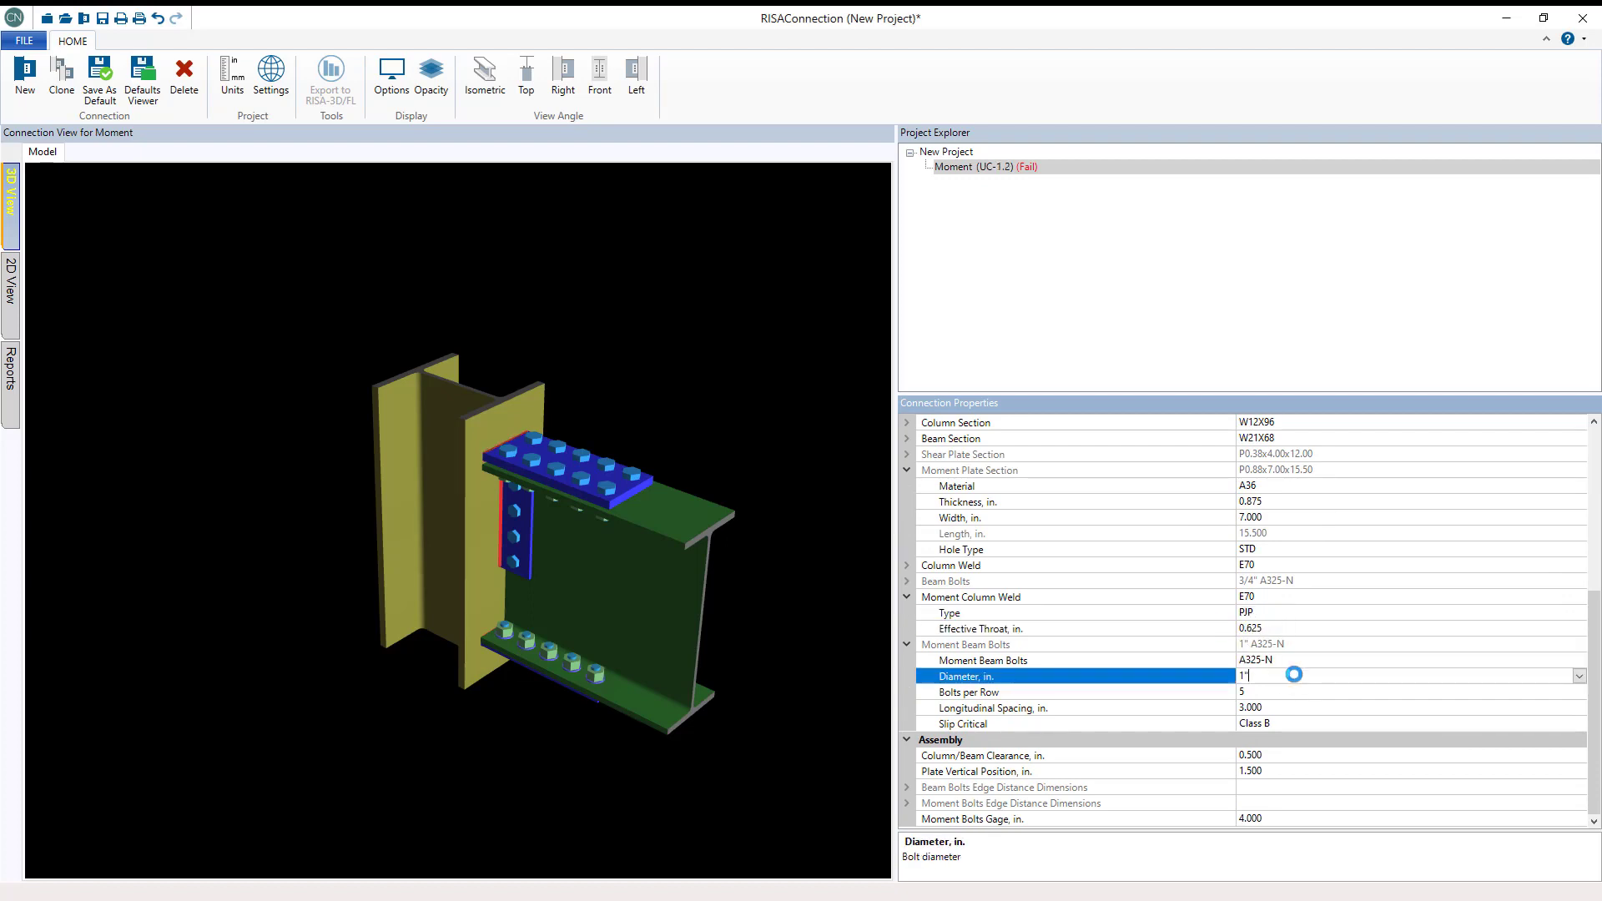
Set the moment bolts' long edge, beam edge and horizontal edge distances to 1.75 in each
left_click(906, 803)
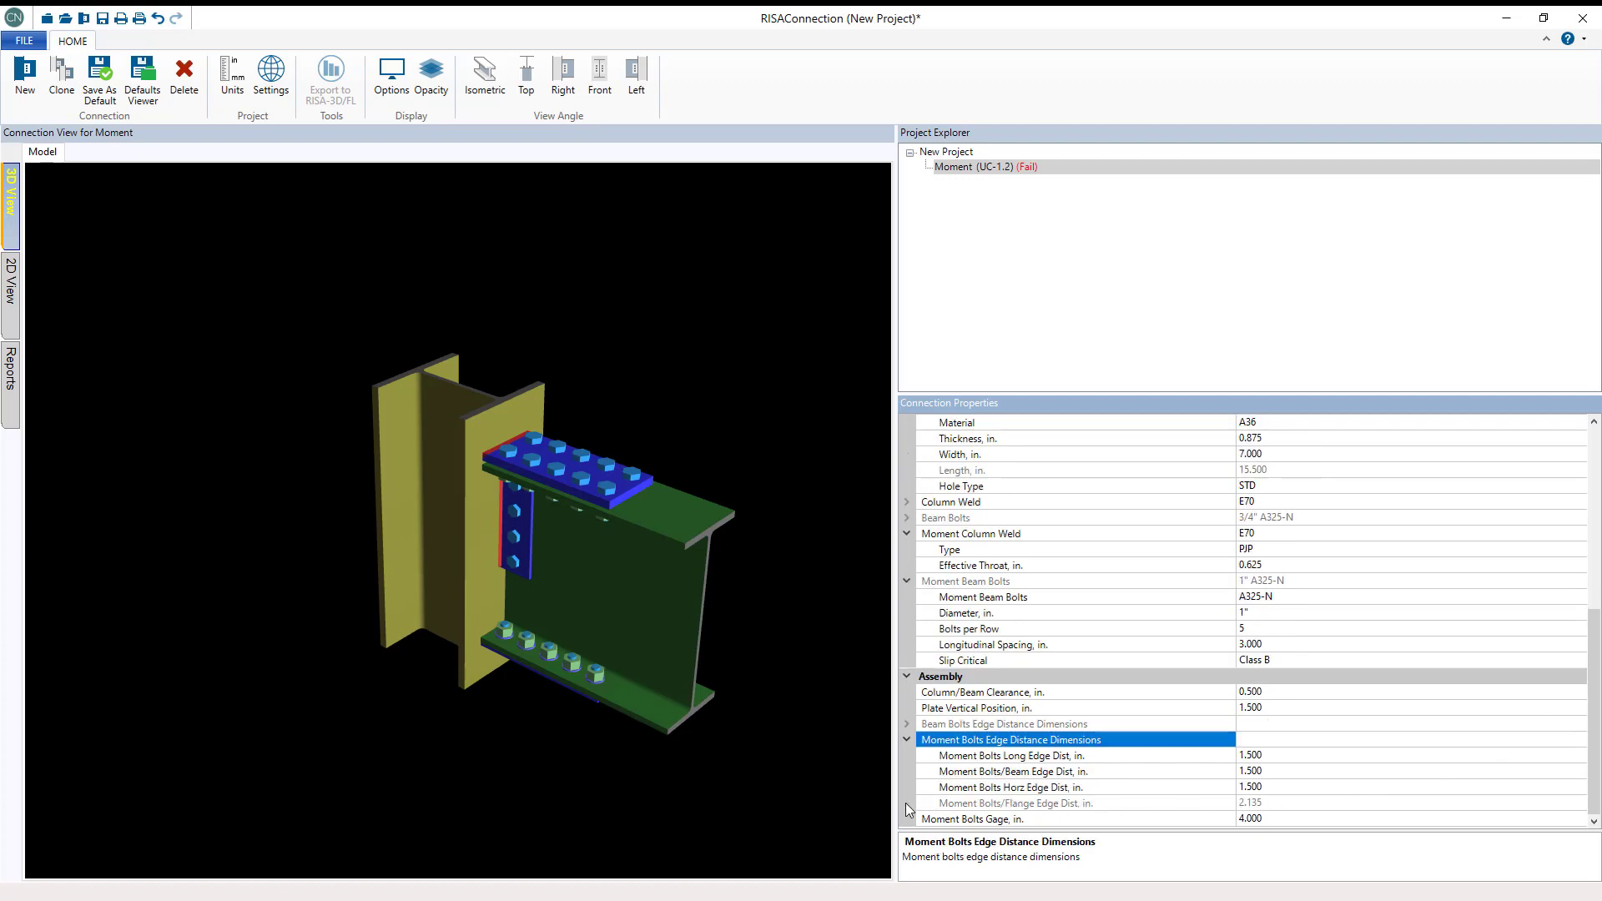
left_click(1274, 755)
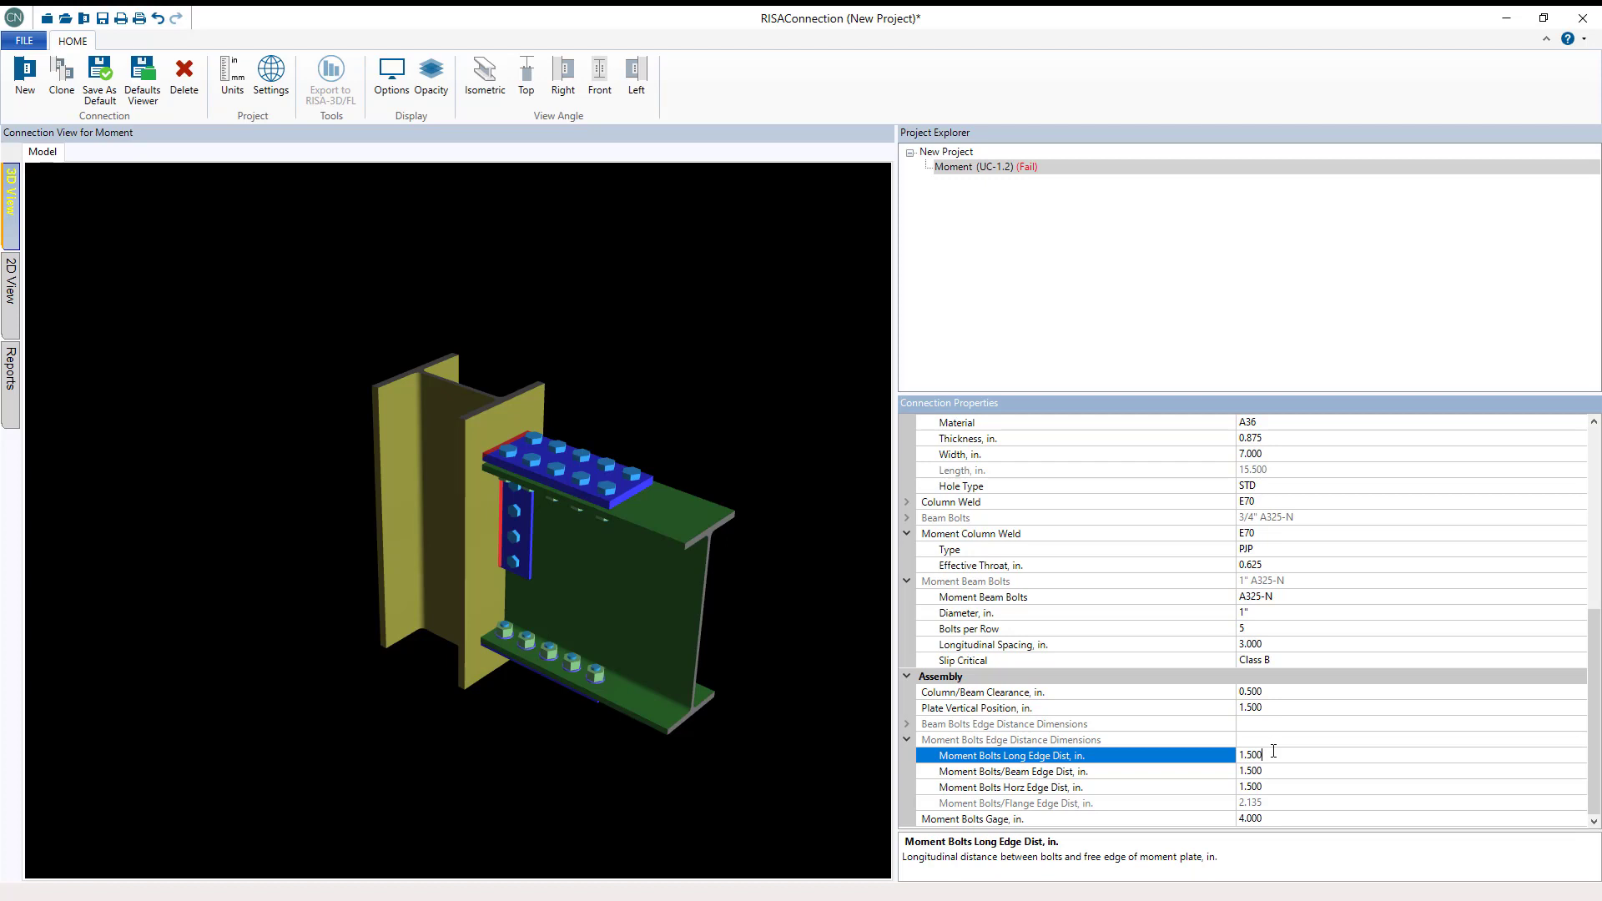
left_click_drag(1270, 754, 1235, 755)
type("1.75")
left_click_drag(1273, 777, 1225, 778)
type("1.75")
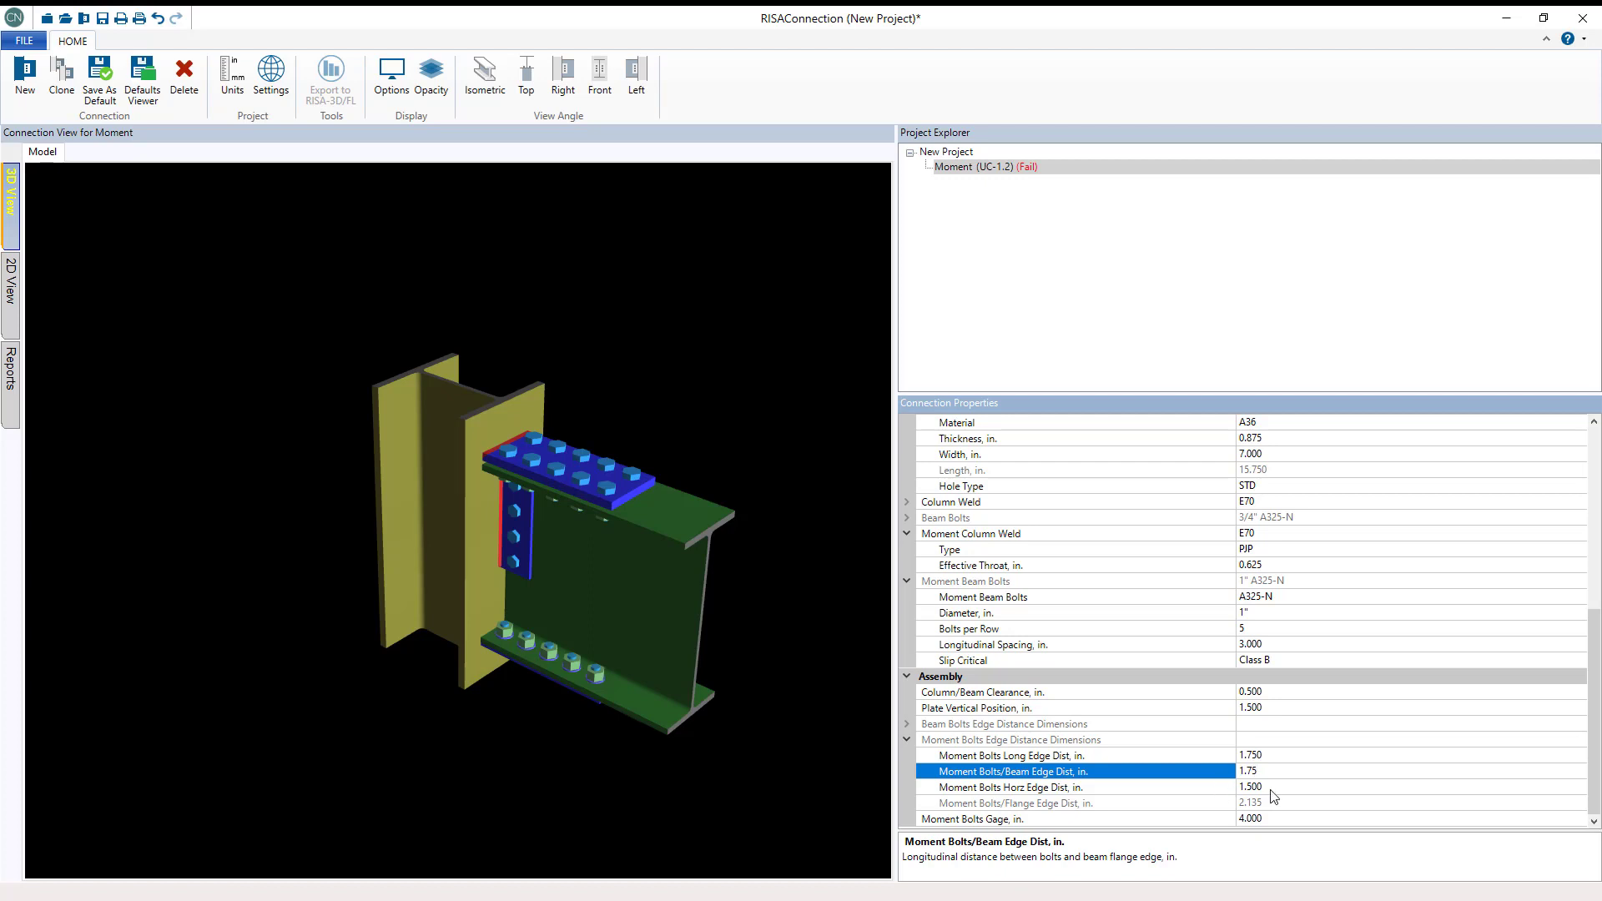
left_click_drag(1267, 788, 1230, 791)
type("1.75")
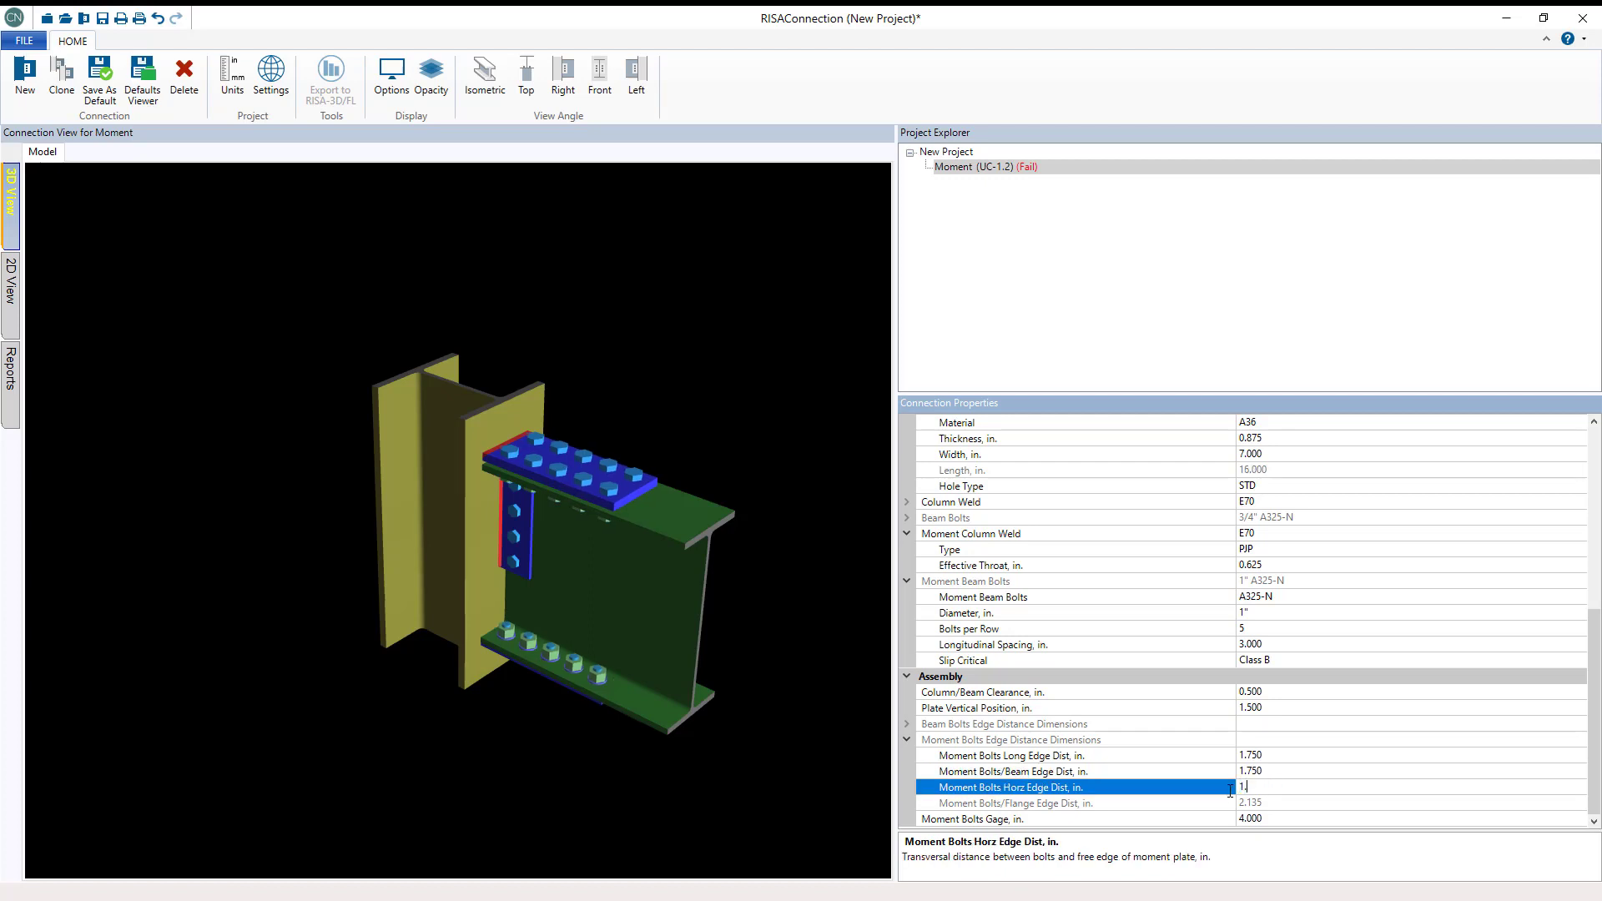
left_click(1277, 771)
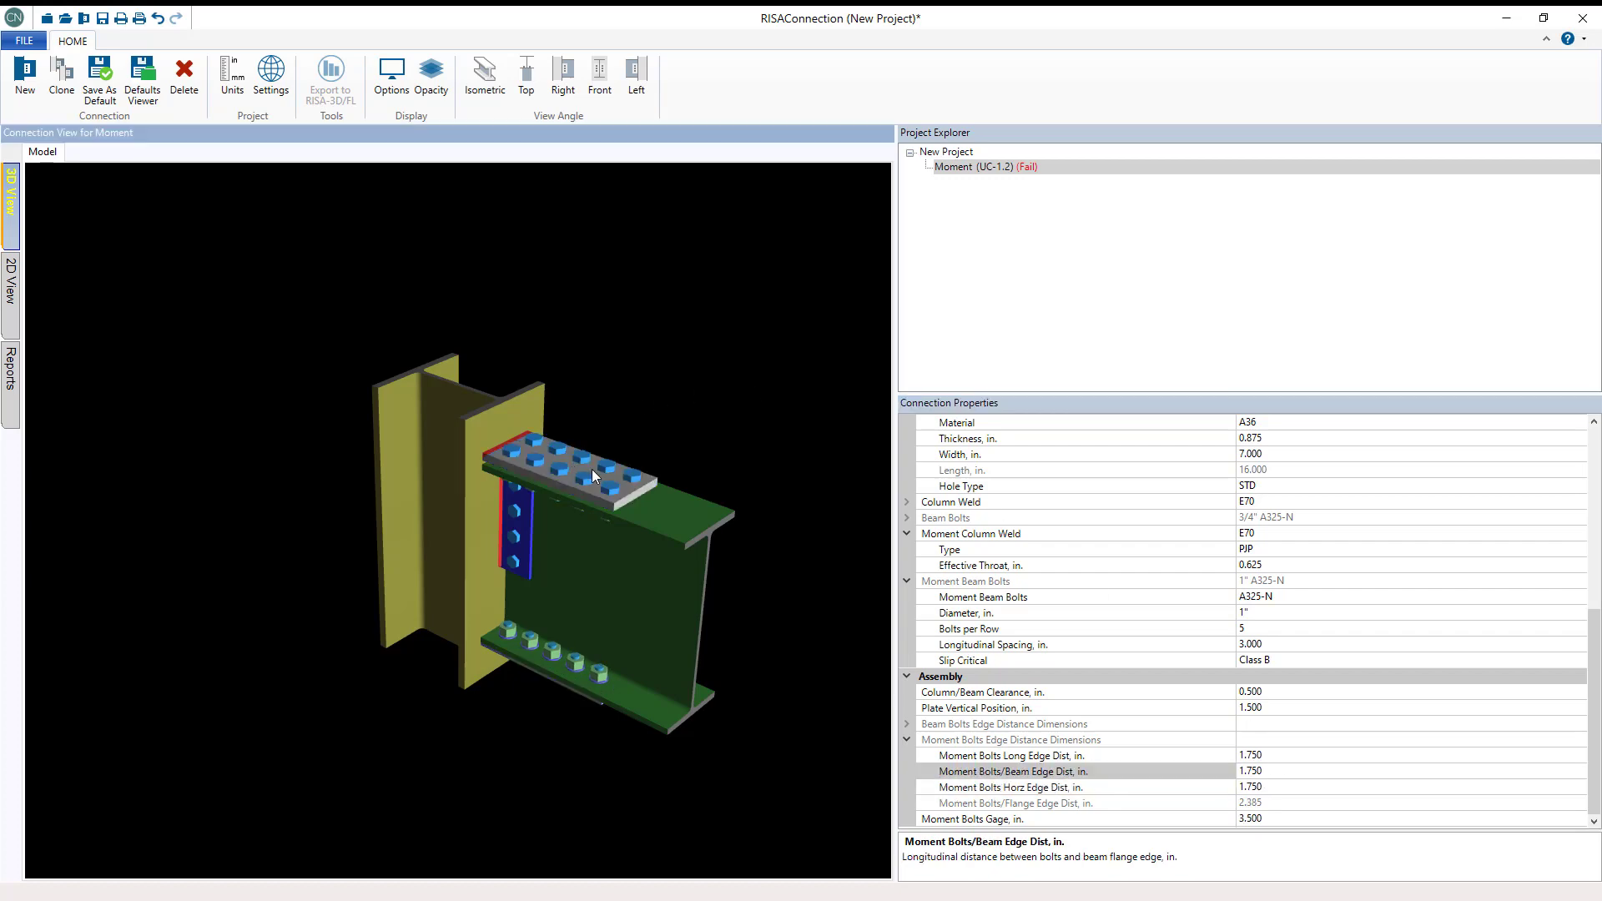
Review the updated LRFD results report, including the detailed calculation for Flange Plate Weld Strength at Column
left_click(10, 367)
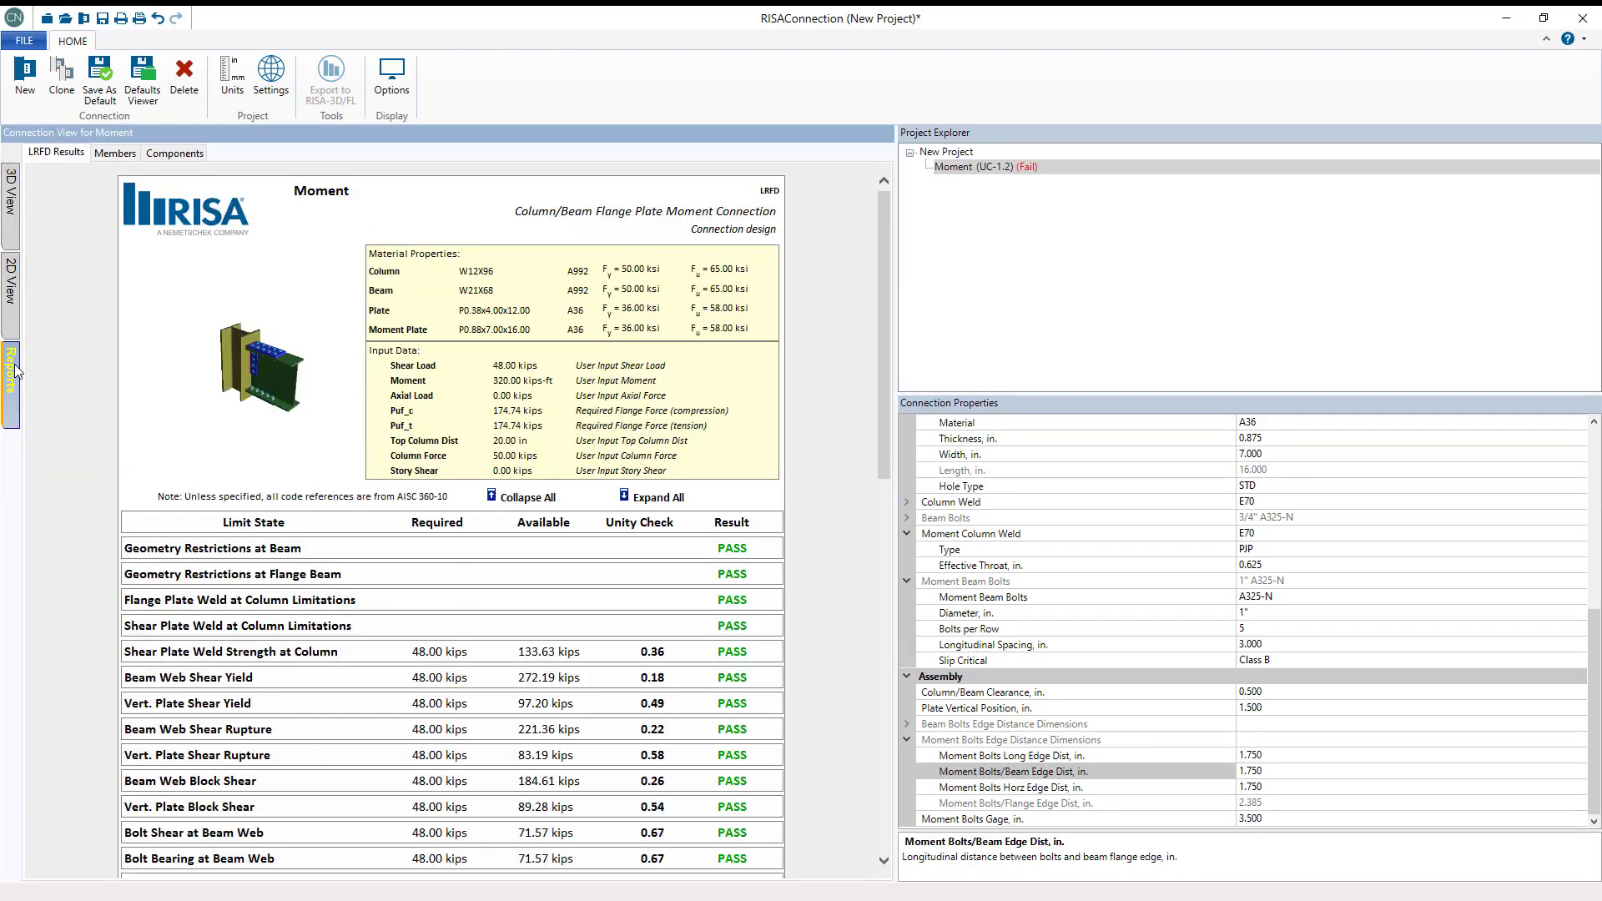
scroll(136, 430, "down", 8)
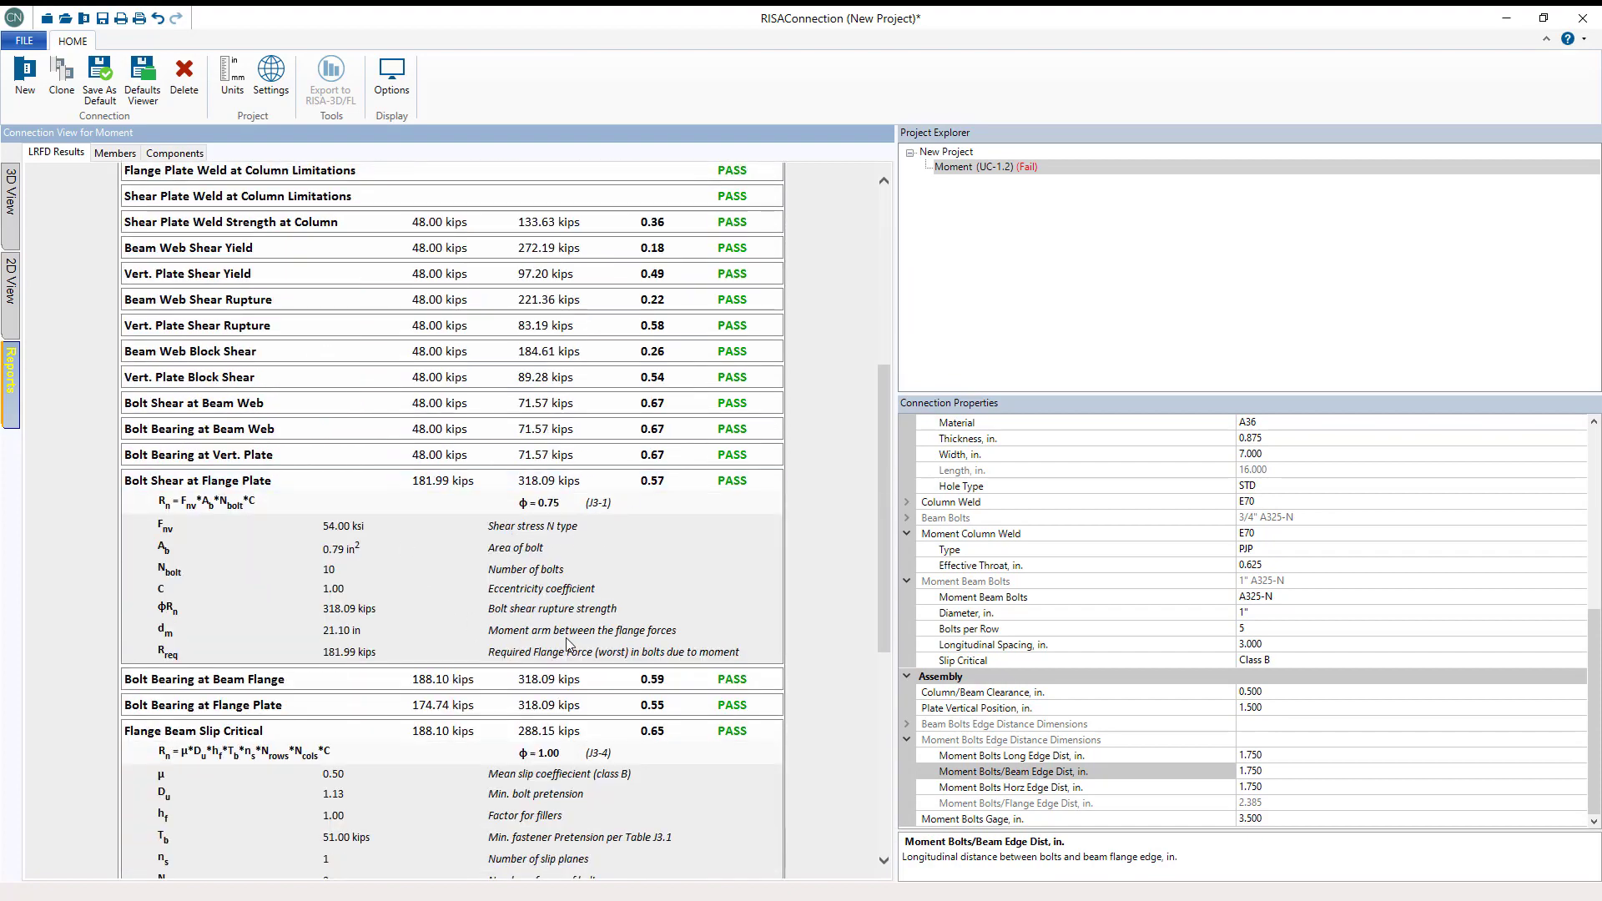
scroll(712, 643, "up", 4)
scroll(713, 638, "down", 7)
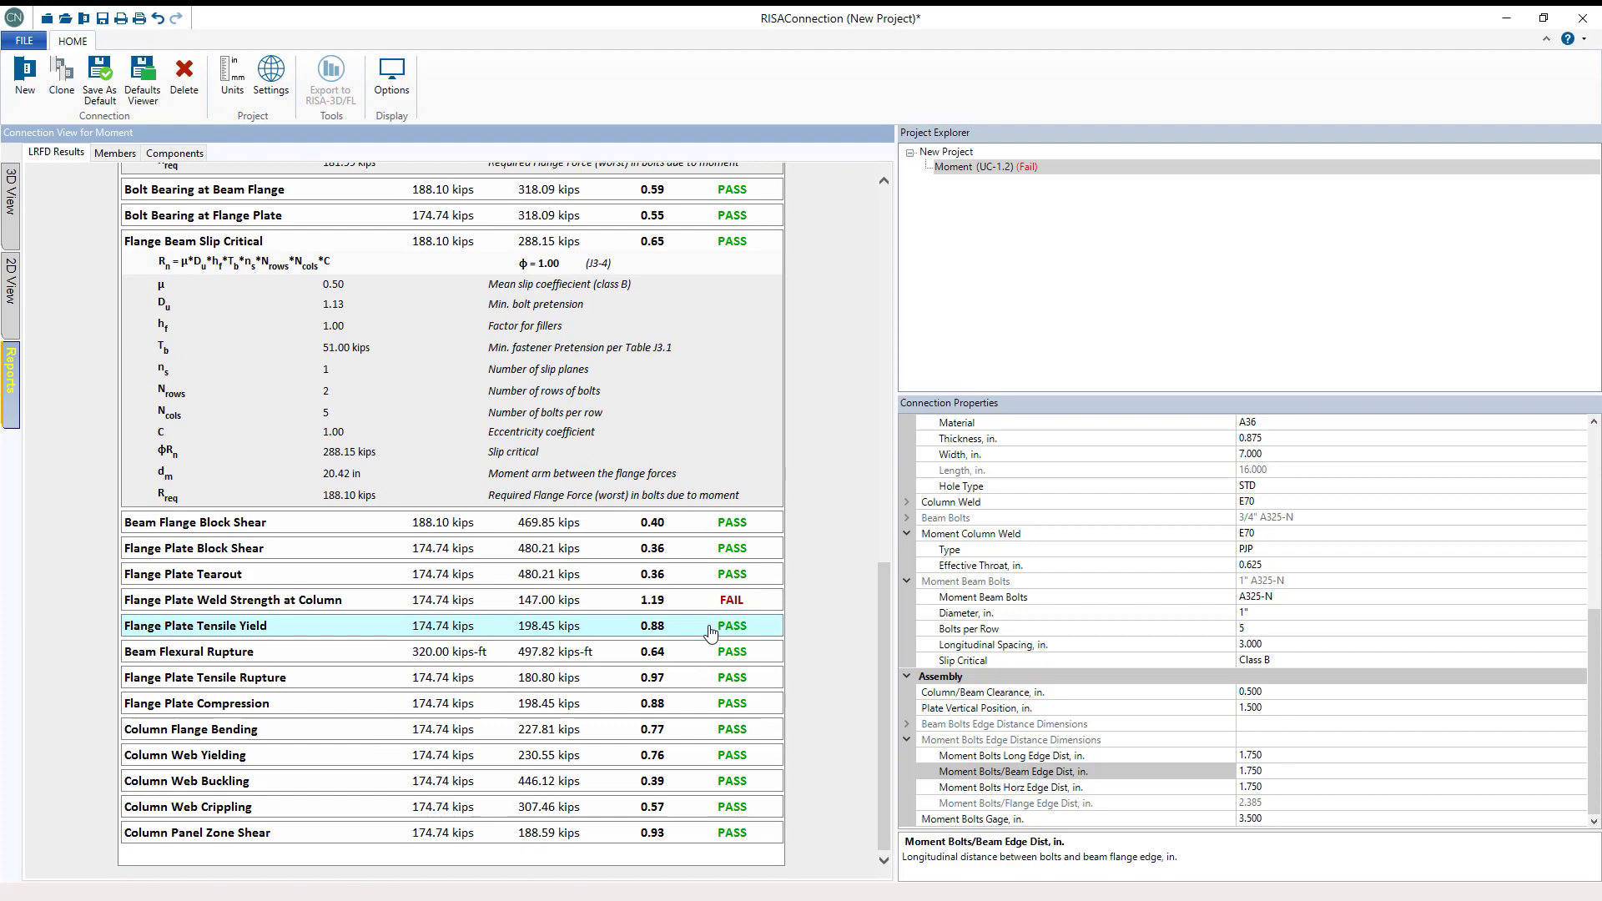
scroll(692, 613, "down", 3)
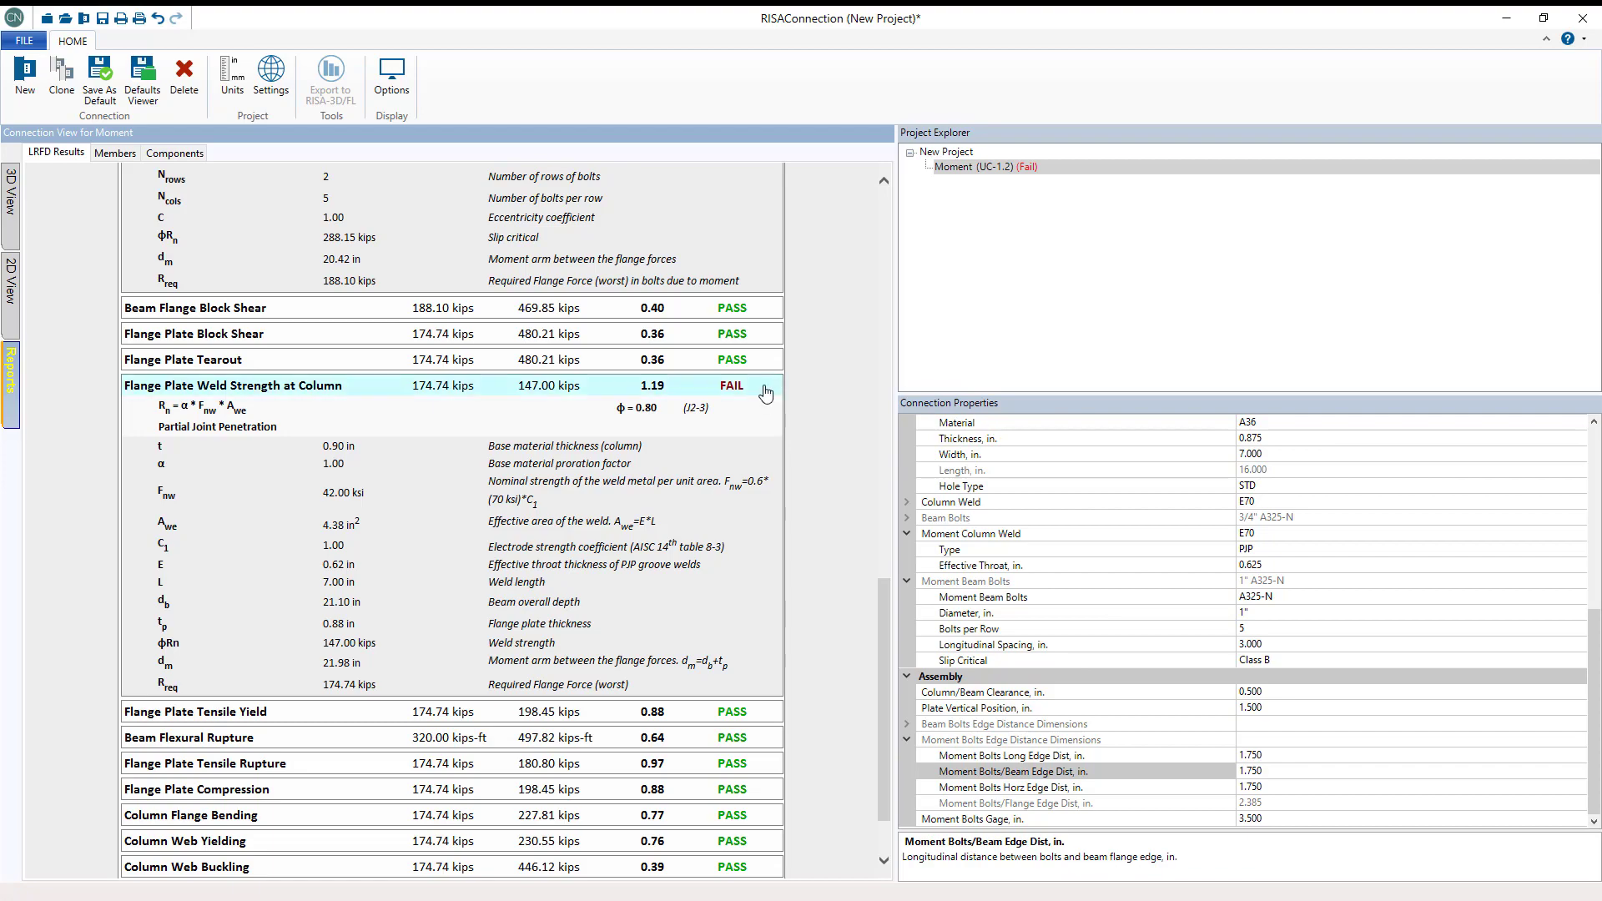
scroll(764, 400, "up", 15)
scroll(768, 431, "up", 1)
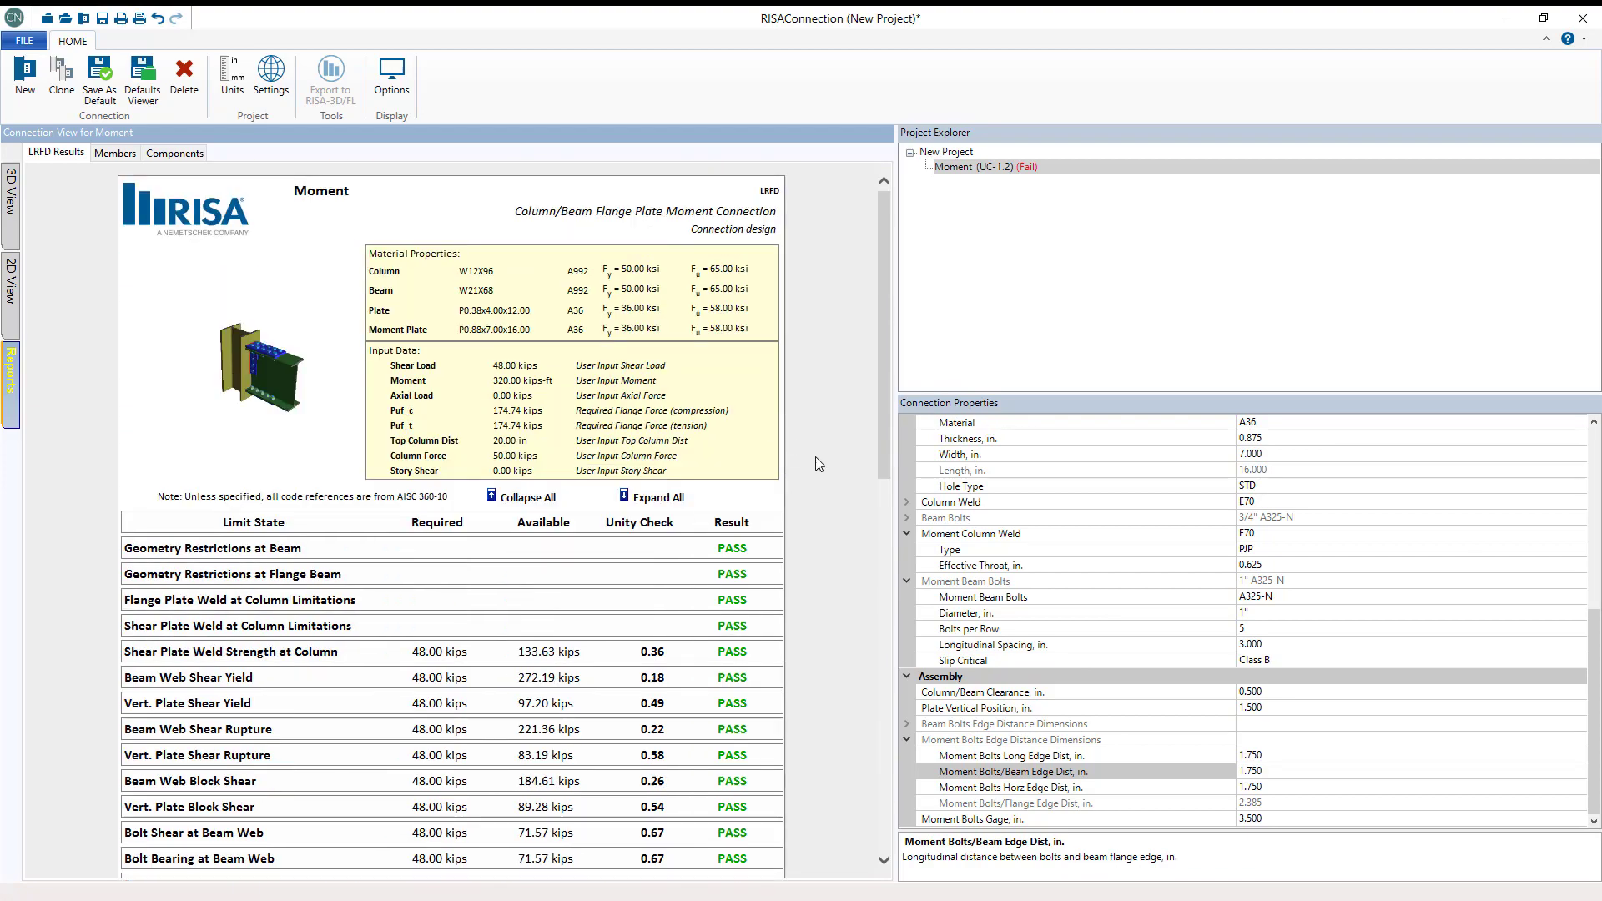